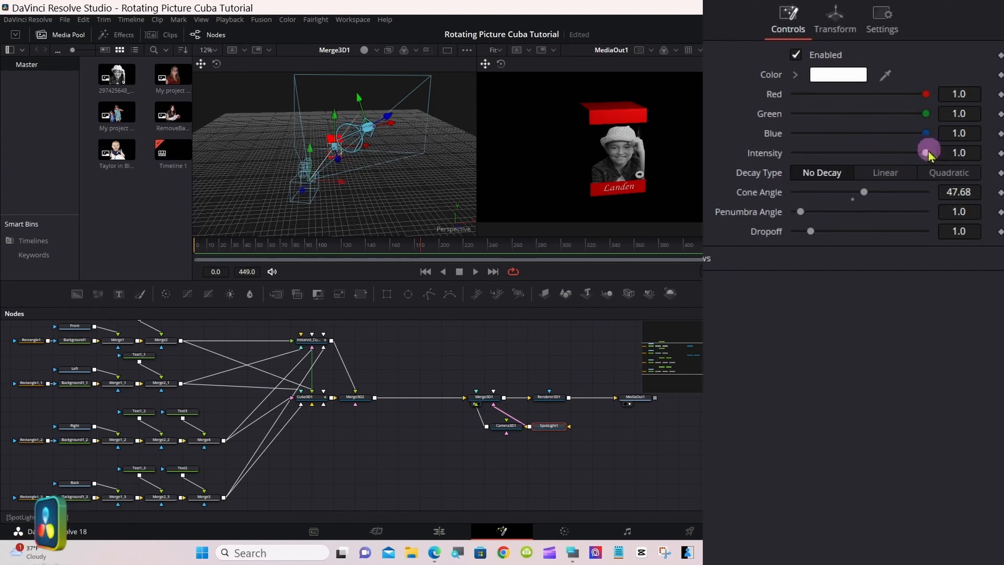
# Step: Add a second spotlight to Merge3D1 and arrange Camera3D1 and SpotLight2 side by side below the merge node
pyautogui.moveTo(927, 153); pyautogui.dragTo(949, 150)
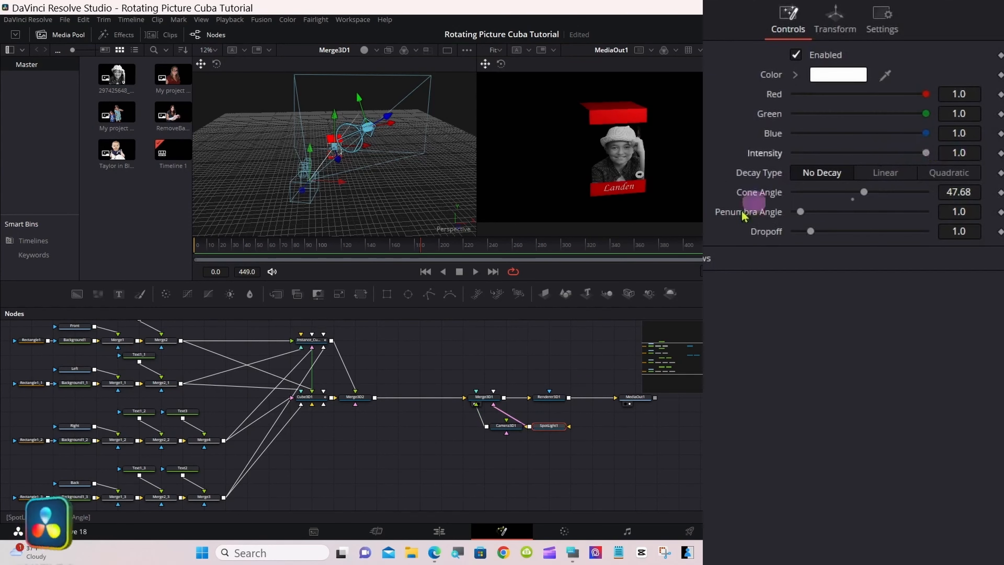
pyautogui.click(493, 398)
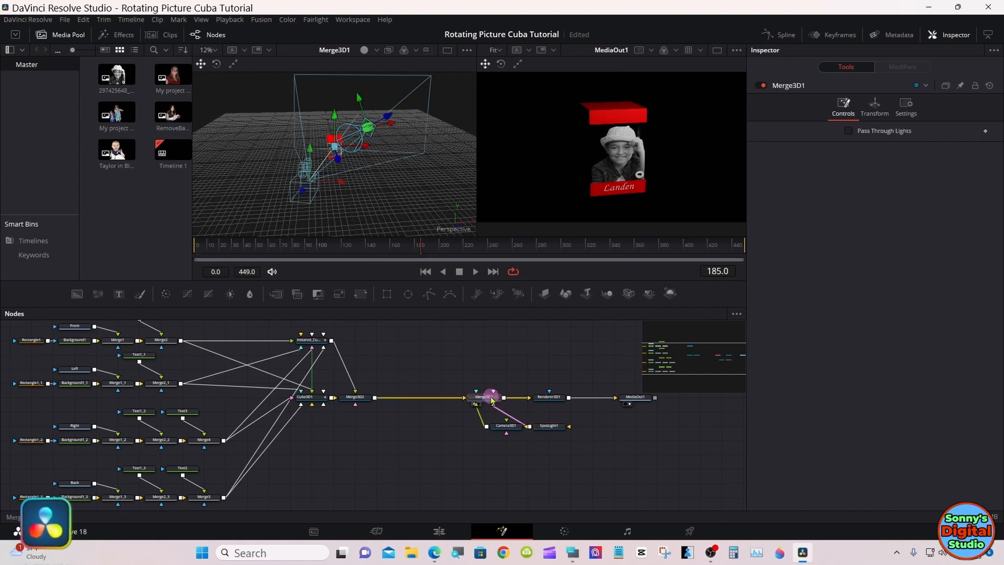
pyautogui.click(649, 293)
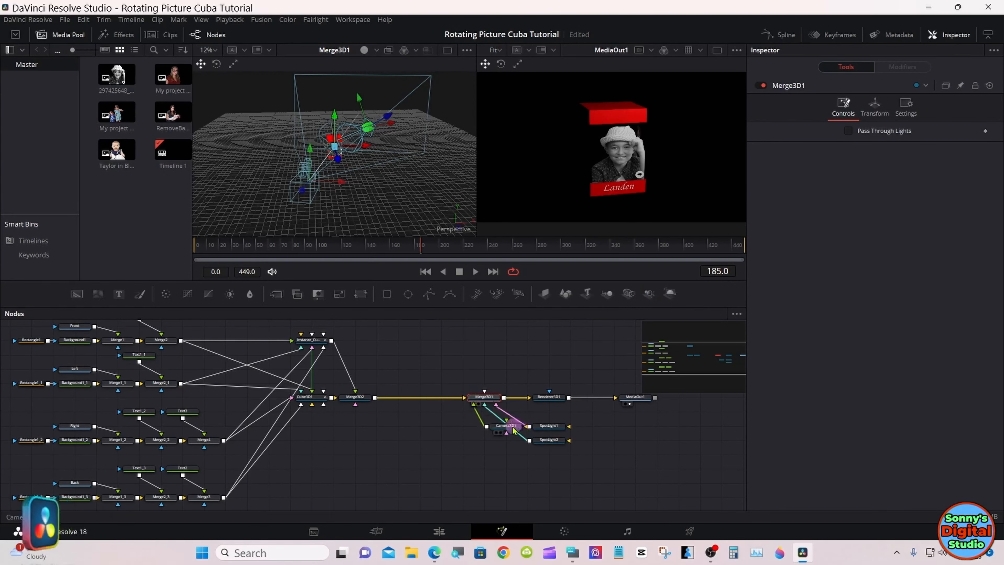
pyautogui.moveTo(504, 431); pyautogui.dragTo(438, 431)
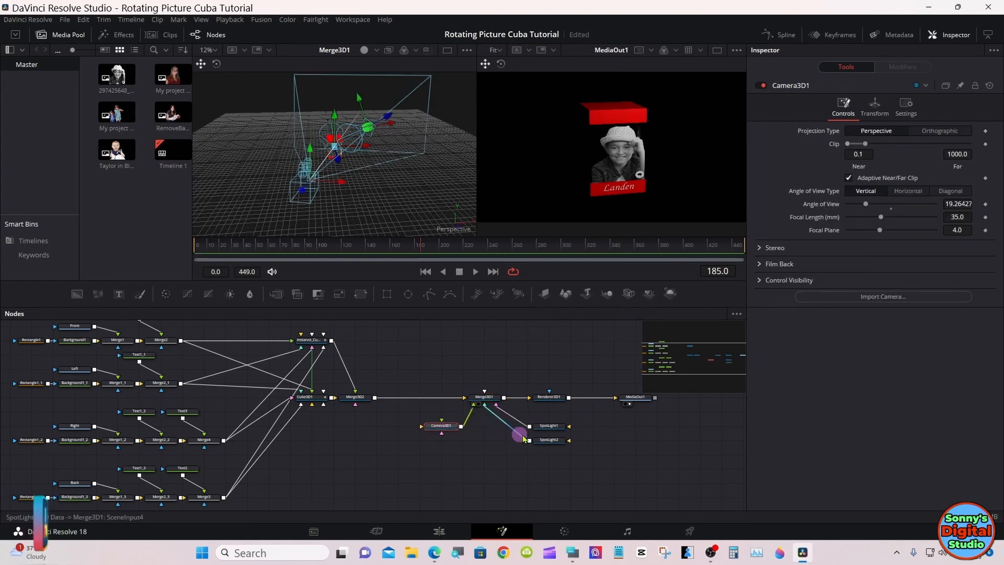
pyautogui.moveTo(556, 440); pyautogui.dragTo(489, 432)
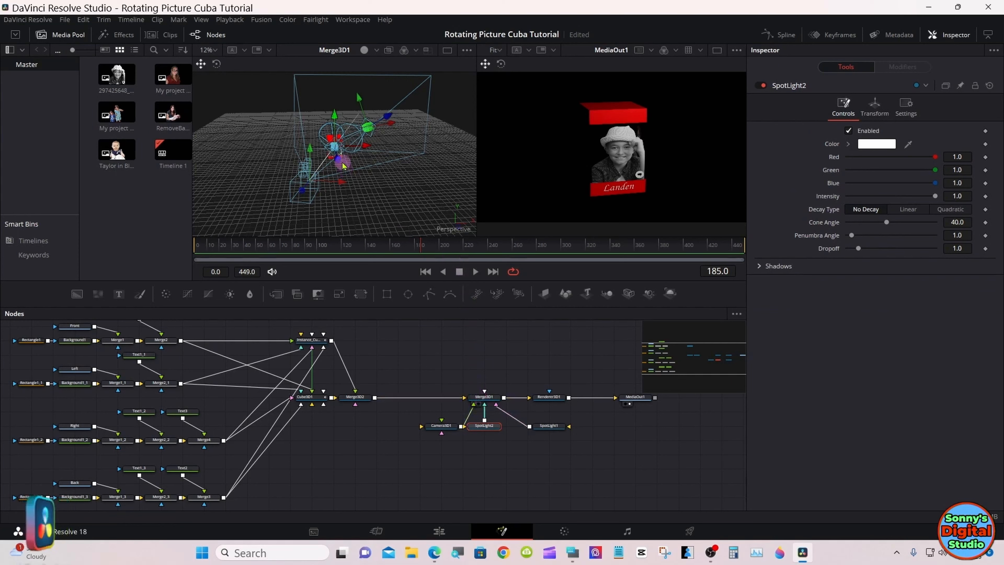
# Step: Enable Use Target on SpotLight2 and move the light in the 3D view to about X 3.23, Y 3.9, Z 6.13
pyautogui.moveTo(341, 166); pyautogui.dragTo(356, 210)
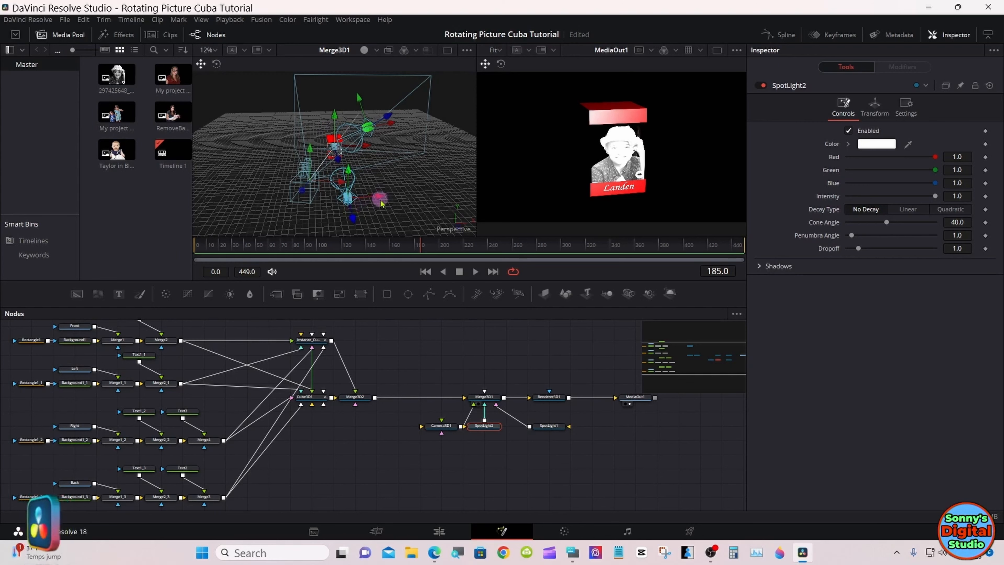
pyautogui.moveTo(382, 197); pyautogui.dragTo(401, 197)
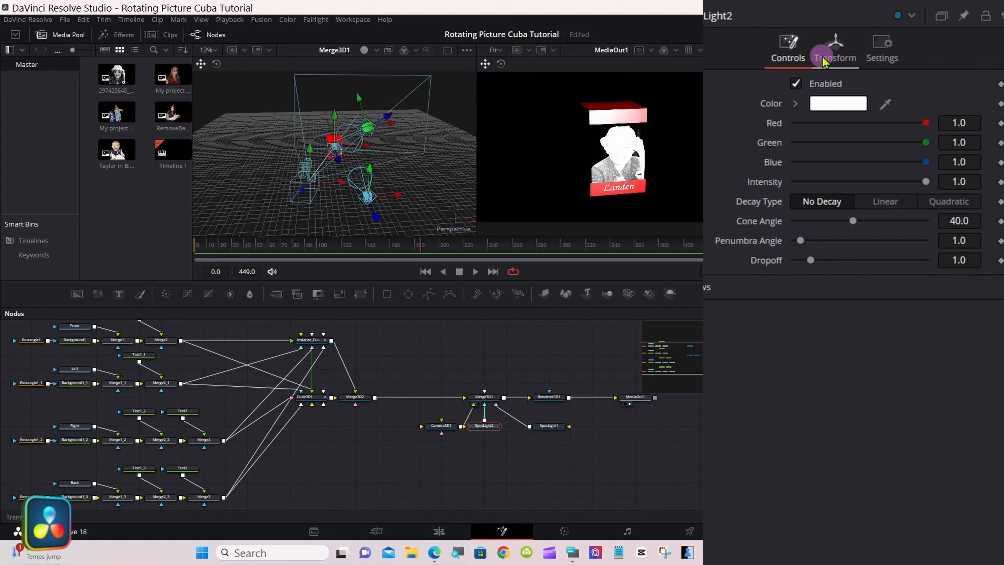
pyautogui.click(824, 60)
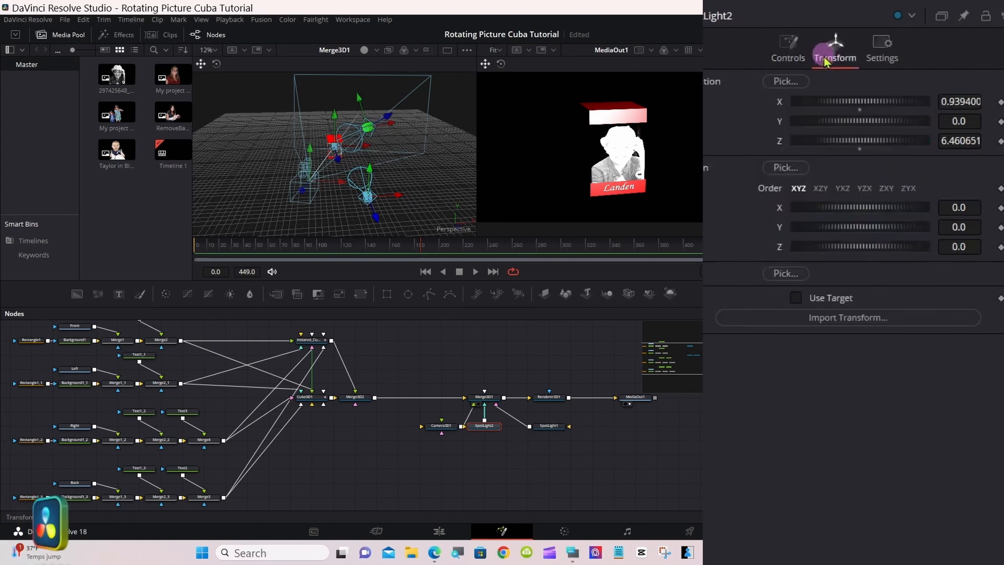
pyautogui.click(796, 299)
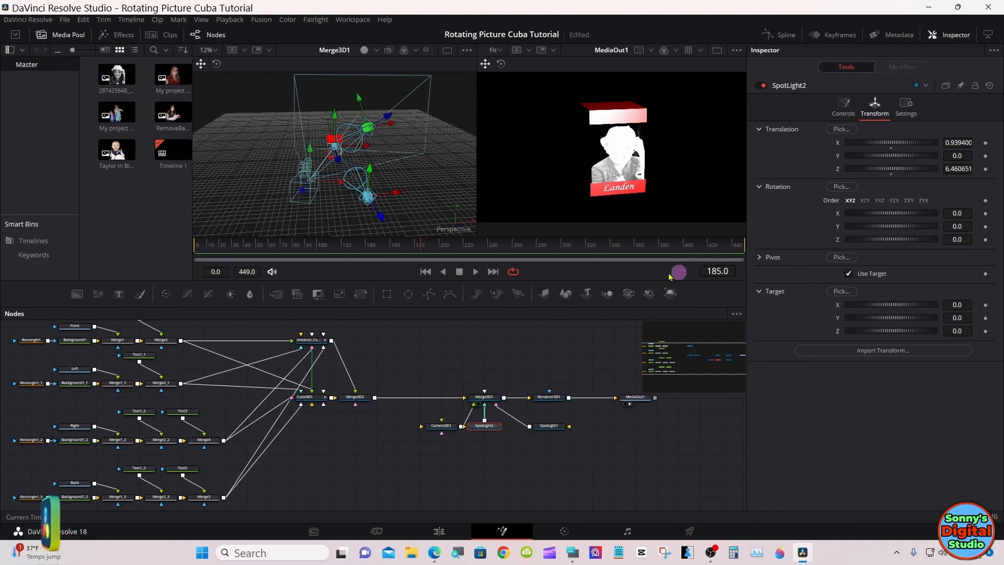
pyautogui.moveTo(395, 194); pyautogui.dragTo(451, 102)
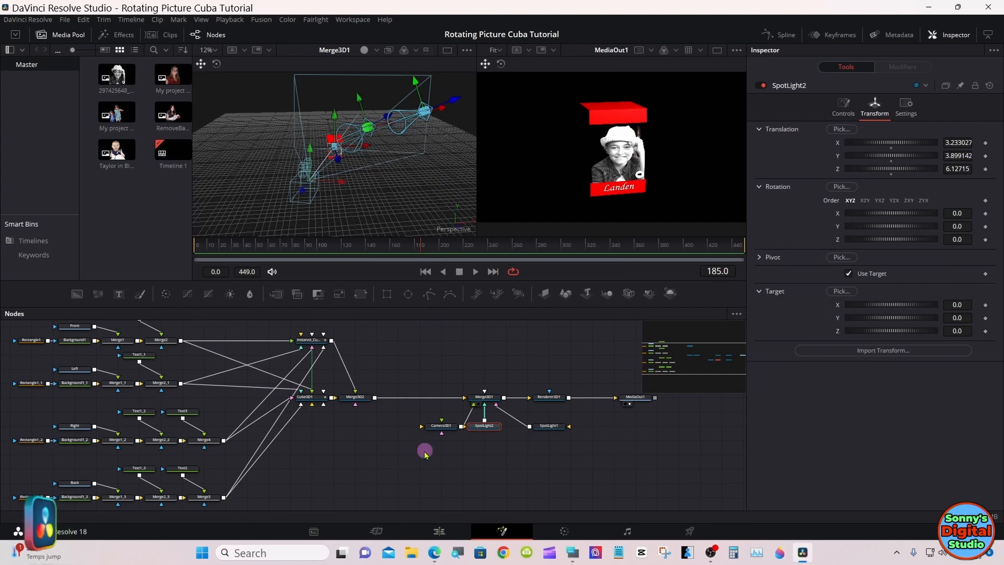
# Step: Check the relit cube on the Edit page at 01:00:07:12, then return to the Fusion composition
pyautogui.click(438, 530)
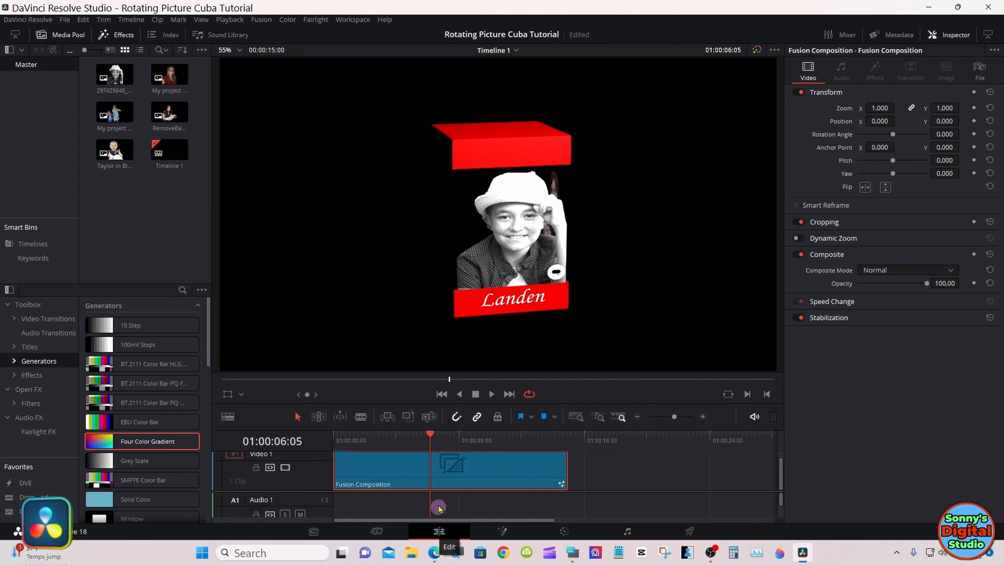
pyautogui.moveTo(430, 434); pyautogui.dragTo(451, 435)
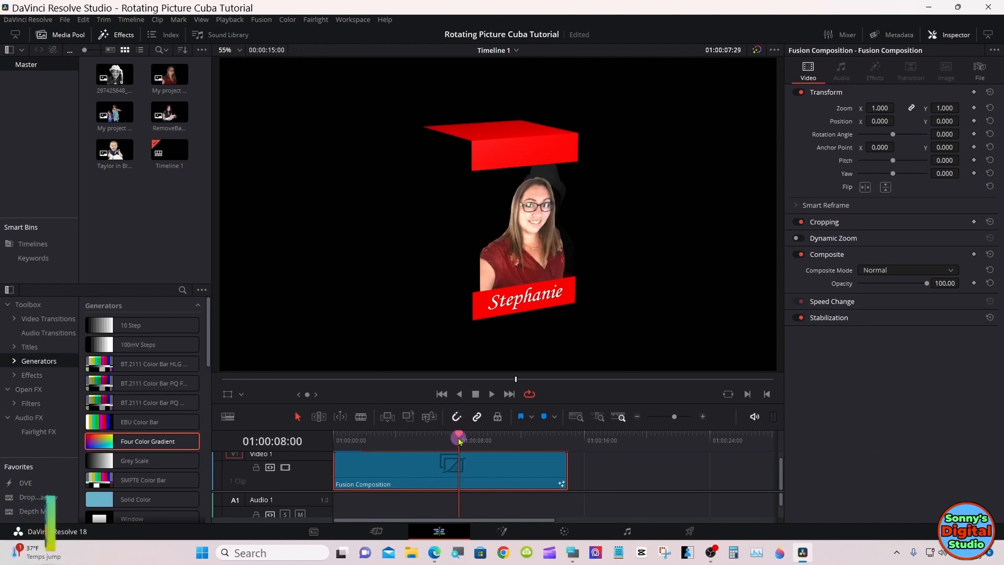
pyautogui.click(504, 530)
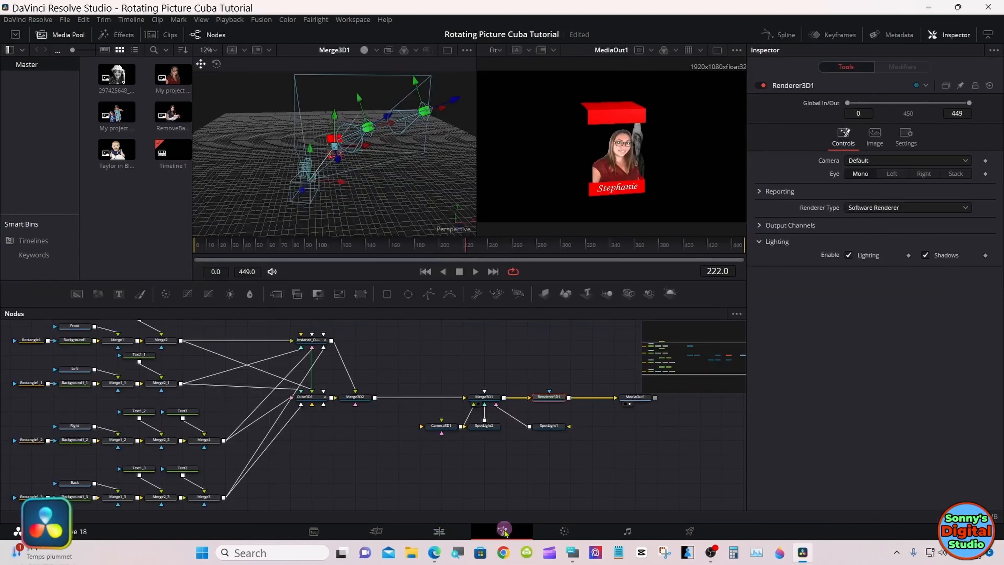
# Step: Set the intensity of SpotLight2 to 0.5
pyautogui.click(484, 425)
pyautogui.click(788, 21)
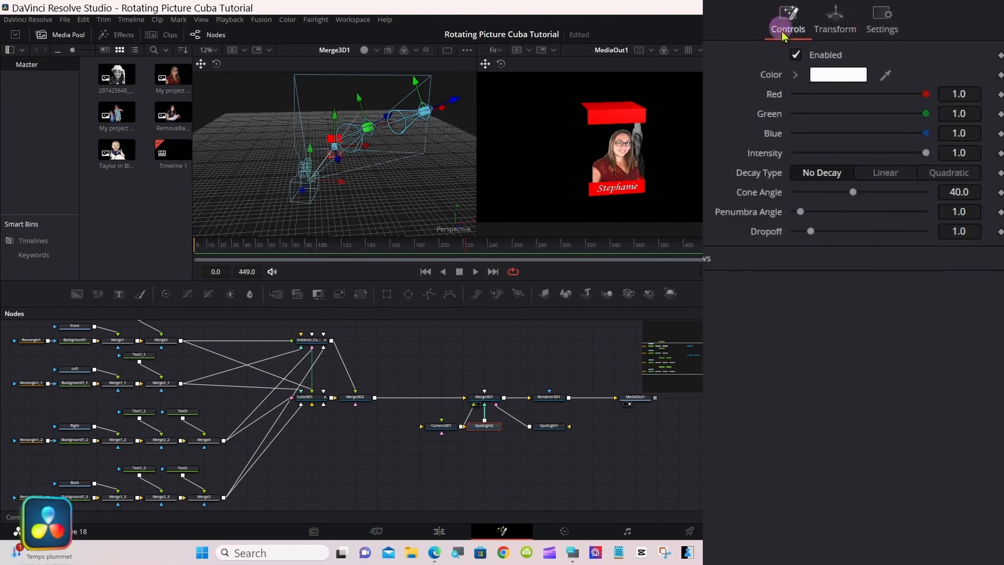
pyautogui.moveTo(925, 153); pyautogui.dragTo(863, 155)
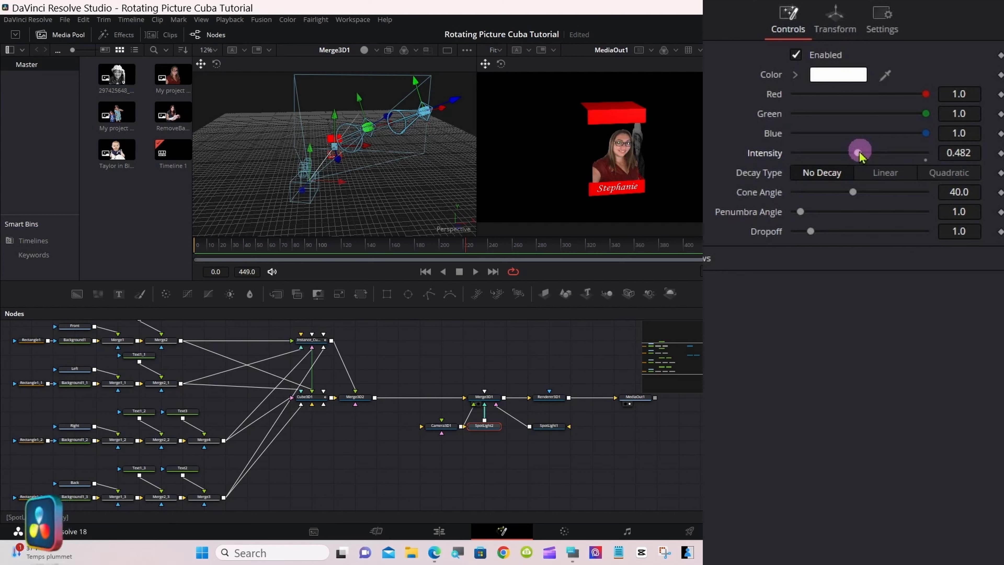
pyautogui.moveTo(861, 156); pyautogui.dragTo(861, 156)
pyautogui.click(572, 553)
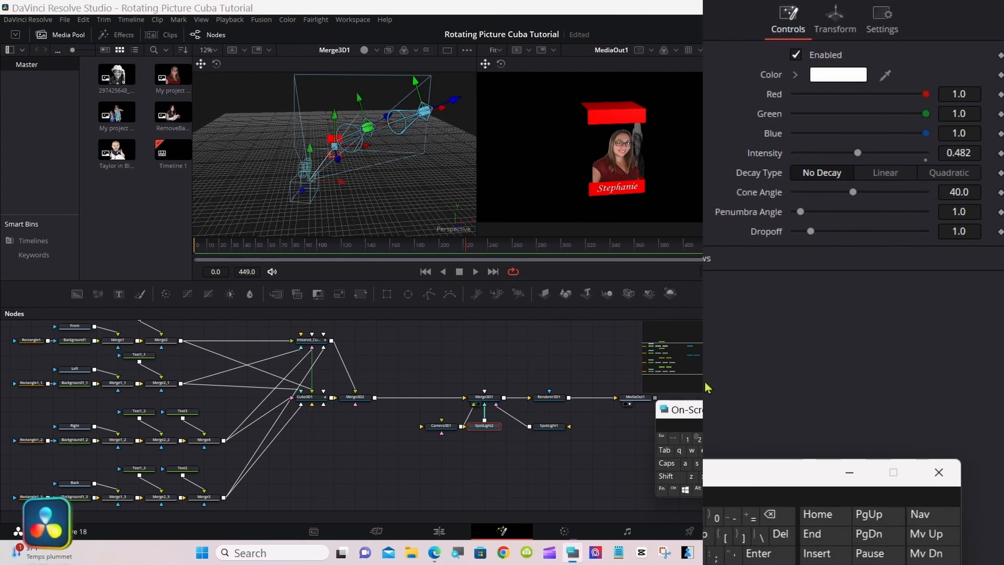
pyautogui.click(972, 156)
pyautogui.click(769, 514)
pyautogui.click(769, 513)
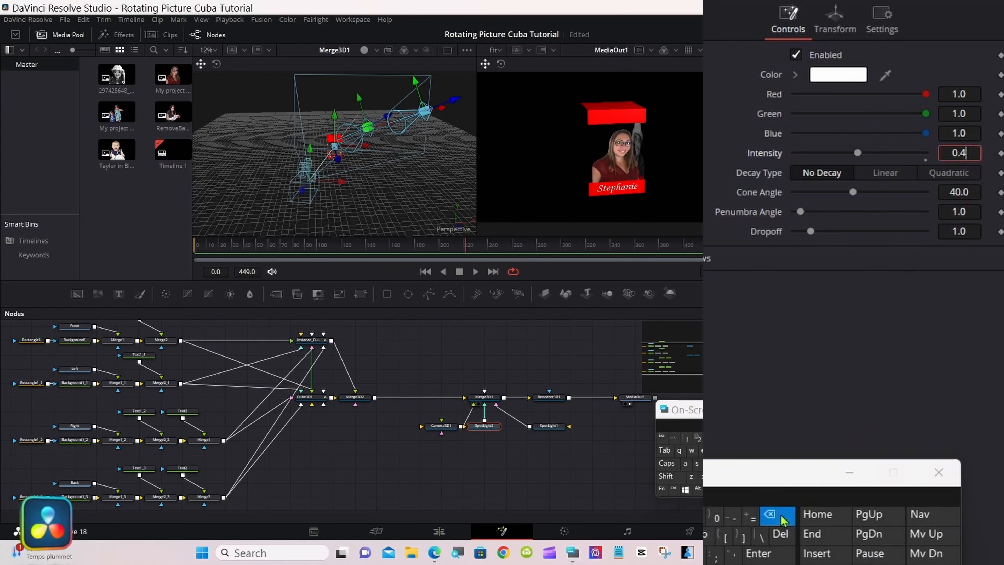
pyautogui.click(770, 514)
pyautogui.write('5')
pyautogui.click(759, 553)
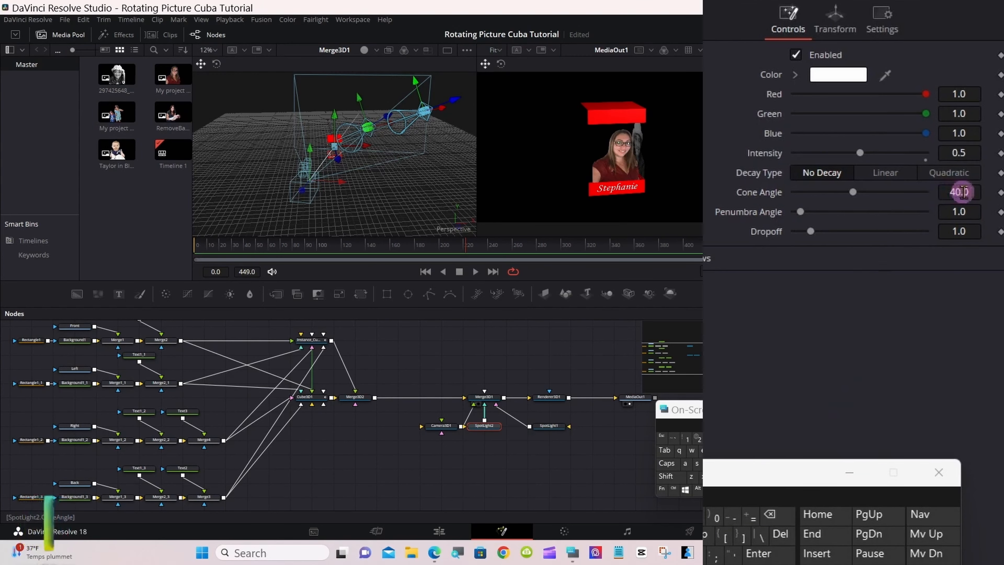
pyautogui.click(829, 380)
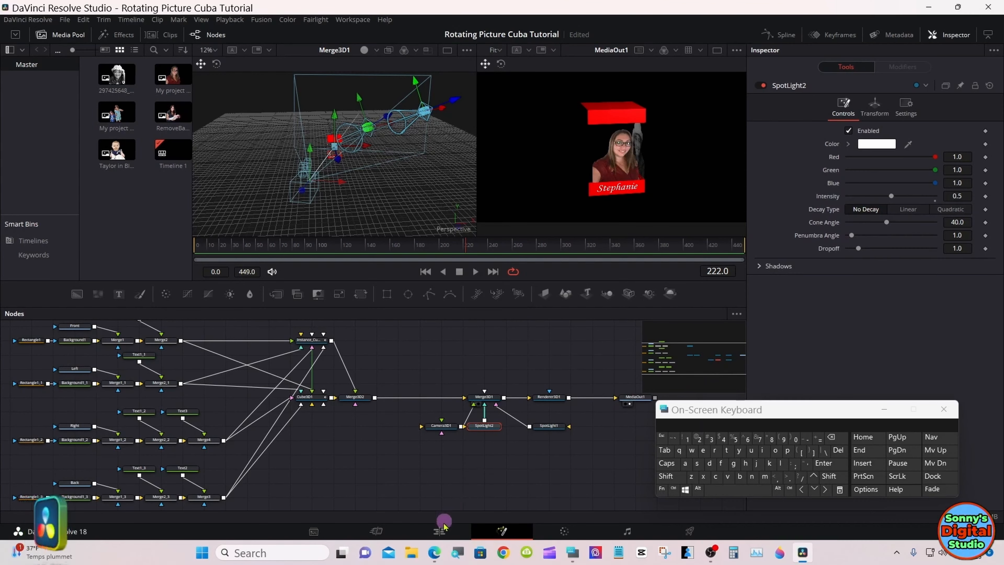
# Step: Review the cube's rotation and lighting on the Edit page up to 01:00:10:07 and go back to the Fusion composition
pyautogui.click(440, 531)
pyautogui.moveTo(447, 440); pyautogui.dragTo(494, 431)
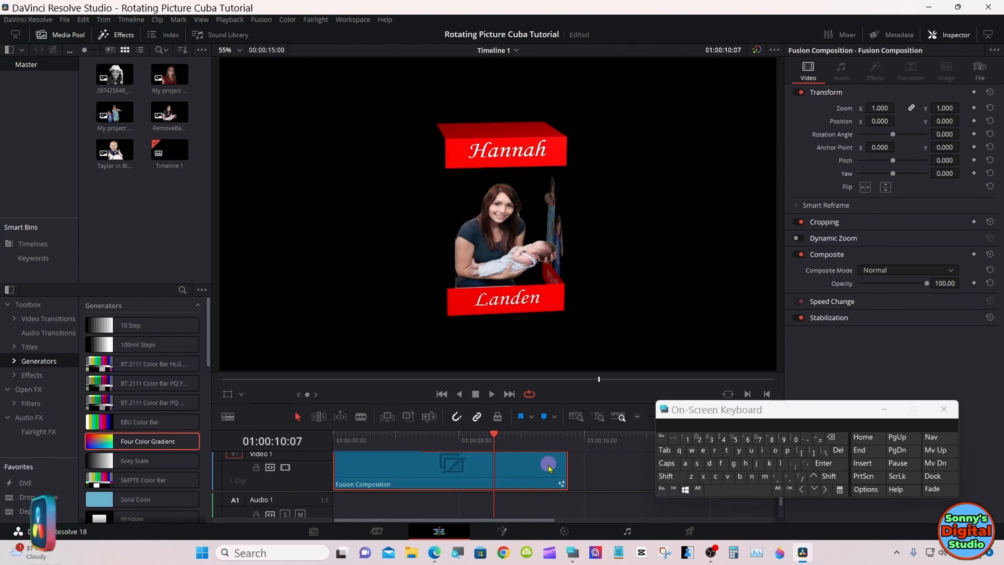
pyautogui.click(503, 531)
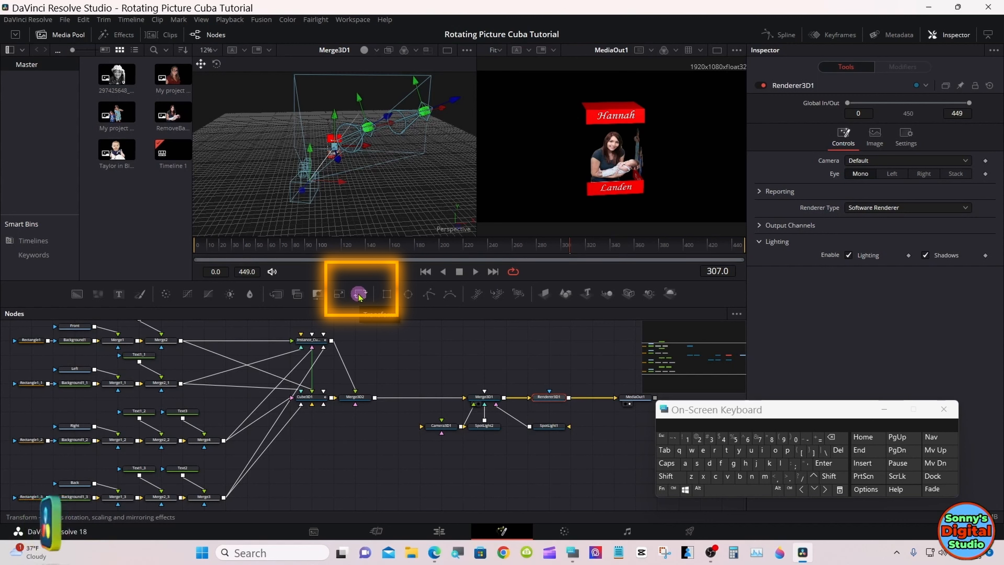
# Step: Insert a Transform node between Merge2 and Instance_Cube3D1 and change the Arrange Tools option of the node graph
pyautogui.moveTo(359, 294); pyautogui.dragTo(246, 341)
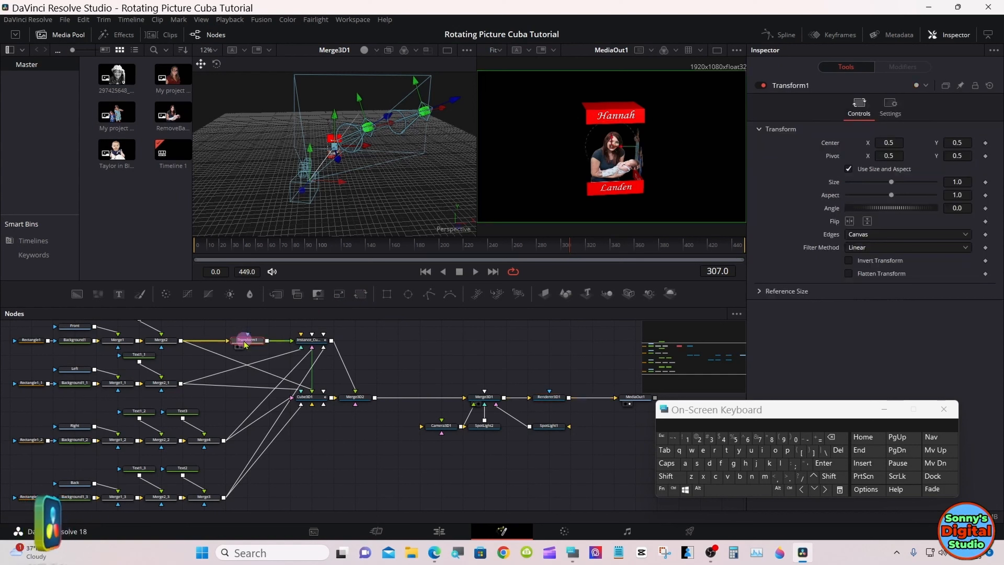
pyautogui.rightClick(405, 343)
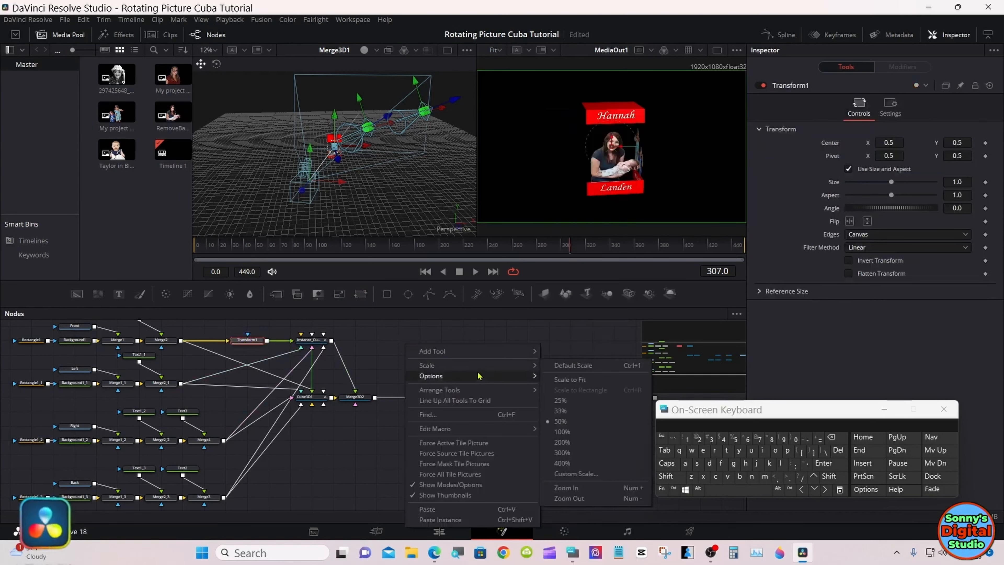
pyautogui.moveTo(498, 393)
pyautogui.click(551, 392)
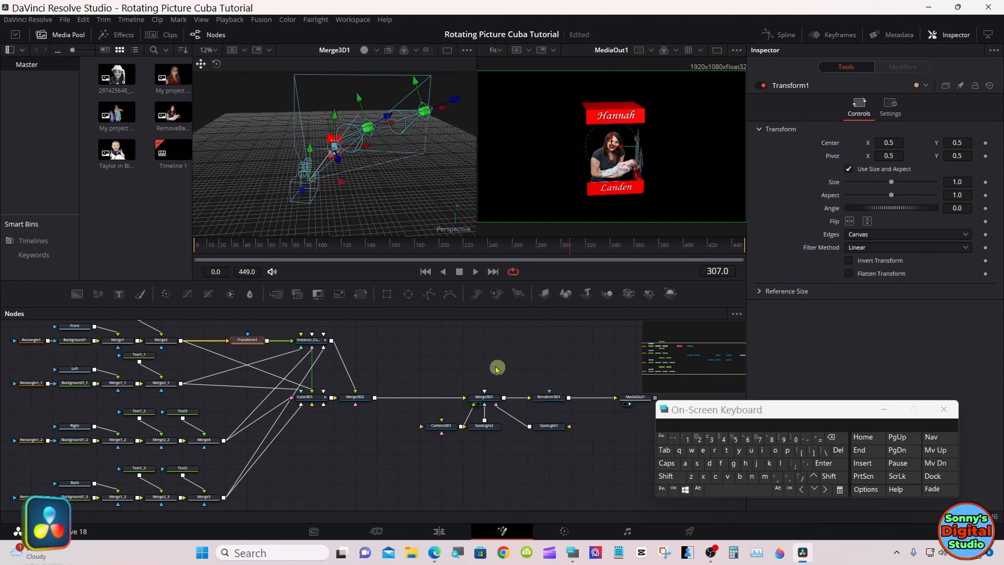
pyautogui.click(497, 367)
# Step: Insert one Transform node on each of the three remaining connections from the Left, Right and Back branches to Instance_Cube3D1
pyautogui.moveTo(362, 296); pyautogui.dragTo(223, 373)
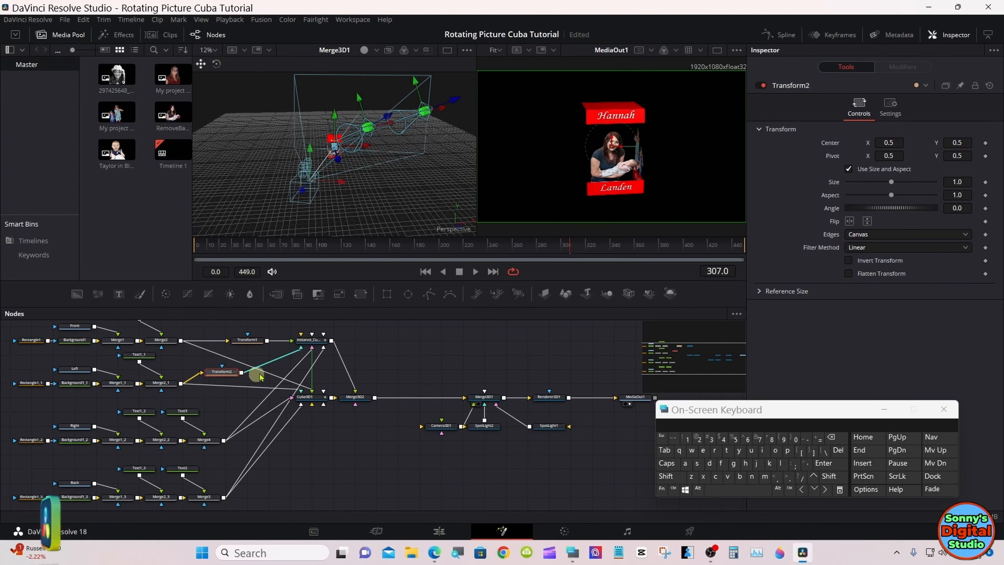
pyautogui.moveTo(361, 294); pyautogui.dragTo(260, 403)
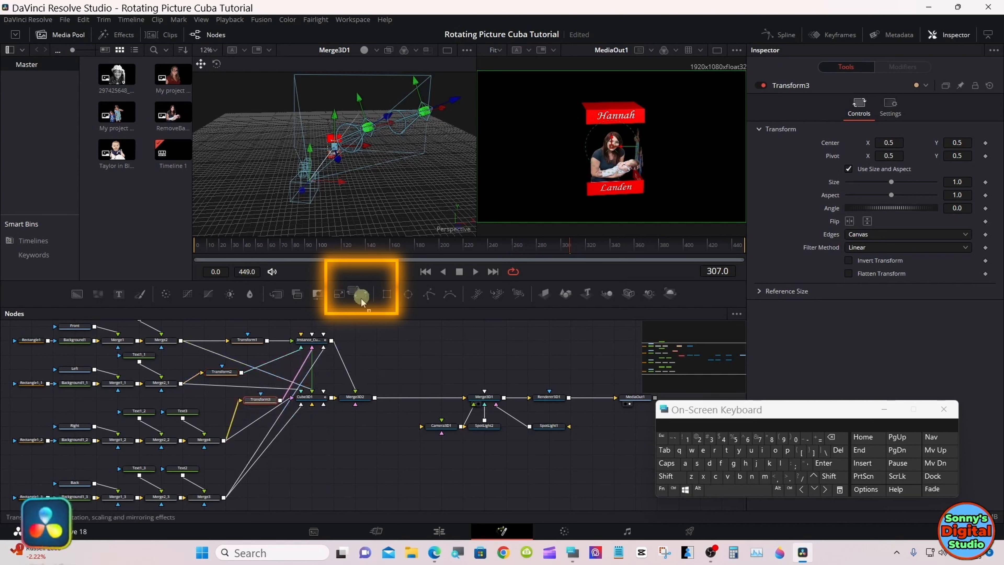
pyautogui.moveTo(360, 294); pyautogui.dragTo(267, 437)
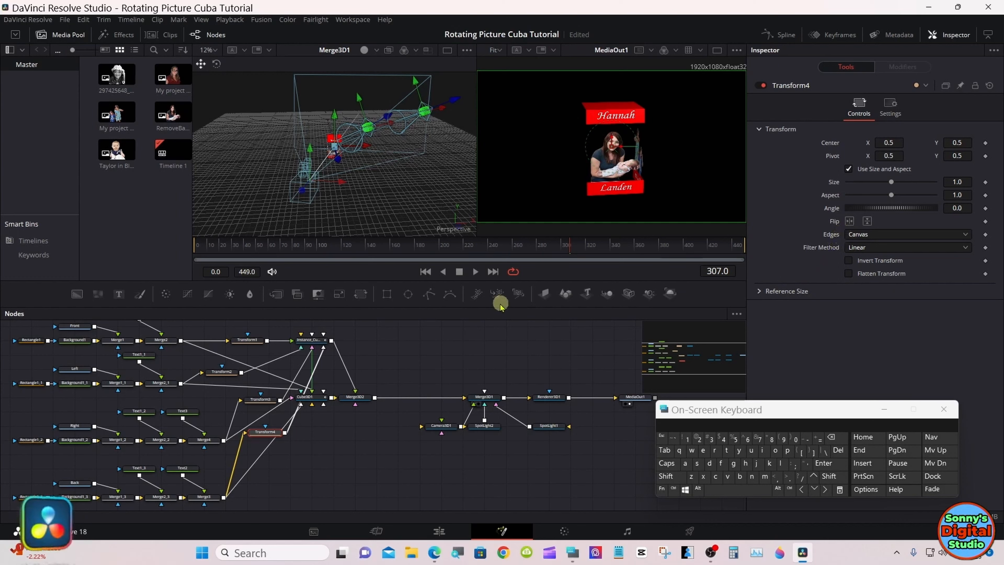
# Step: Deinstance the Y translation of Instance_Cube3D1 so it can be moved independently of the original cube
pyautogui.click(314, 342)
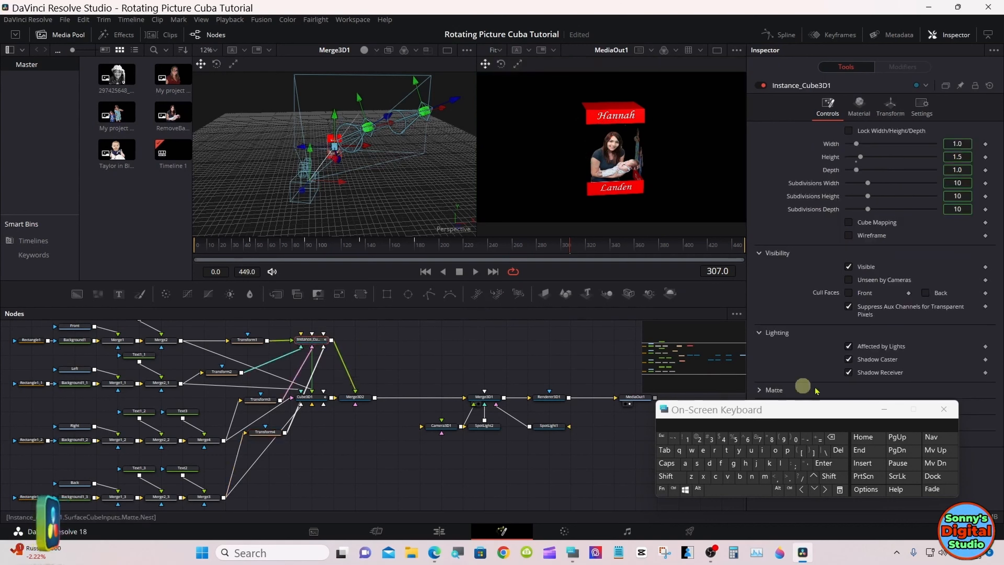
pyautogui.click(884, 409)
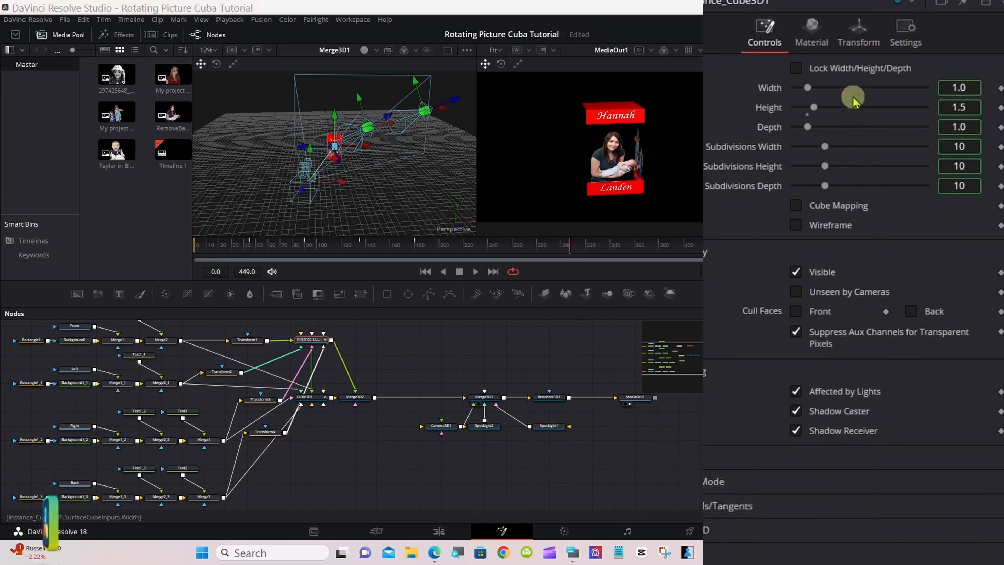
pyautogui.click(854, 41)
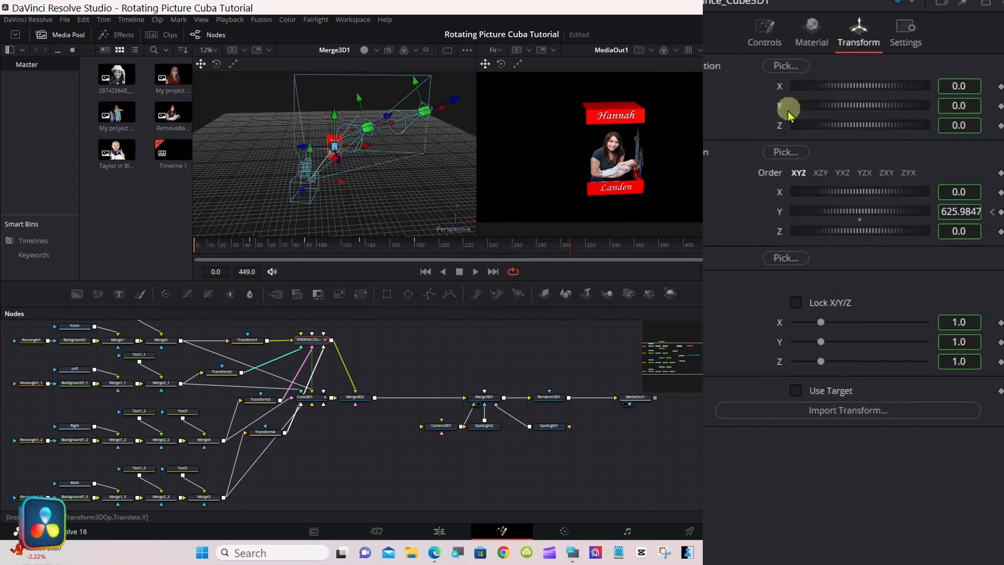
pyautogui.rightClick(779, 106)
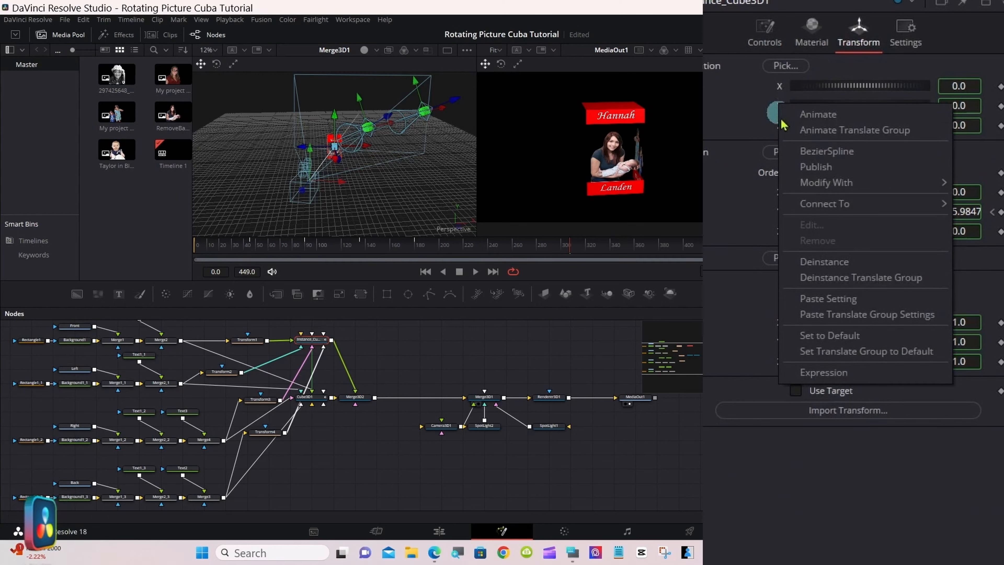
pyautogui.click(876, 266)
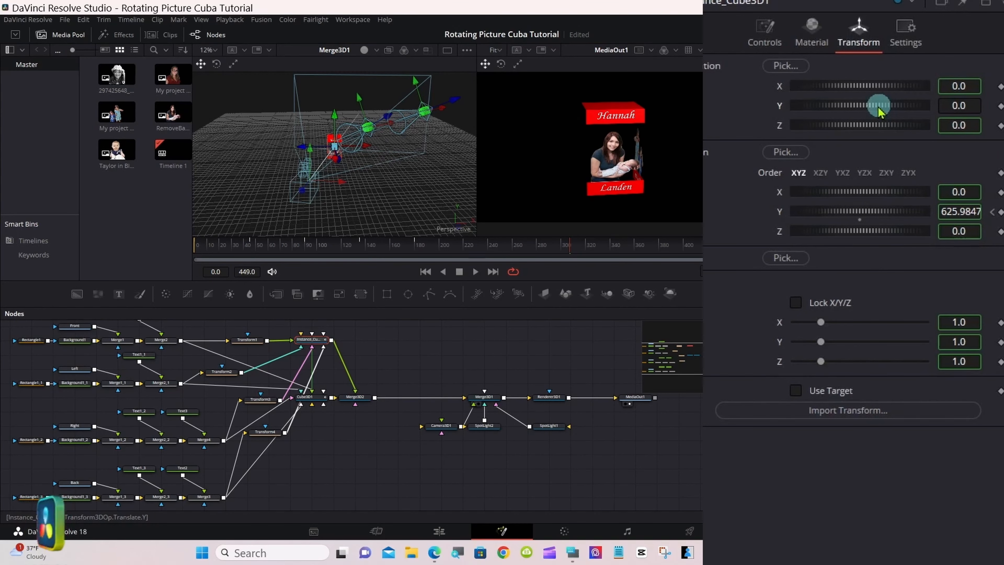
# Step: Lower Instance_Cube3D1 beneath the original cube to a Y translation of -1.528, fine-tuning it with only the MediaOut1 viewer shown
pyautogui.moveTo(905, 158); pyautogui.dragTo(869, 159)
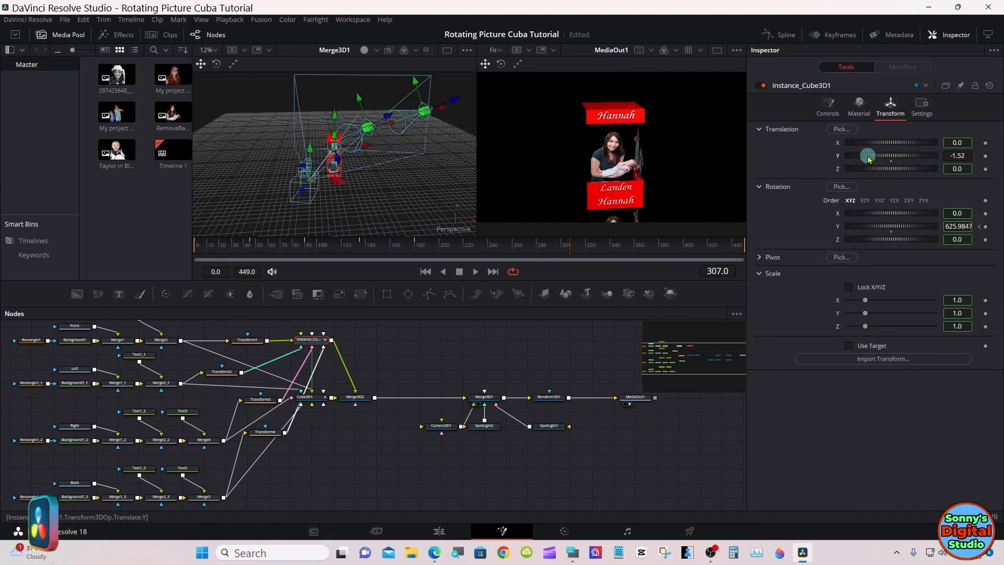
pyautogui.click(718, 50)
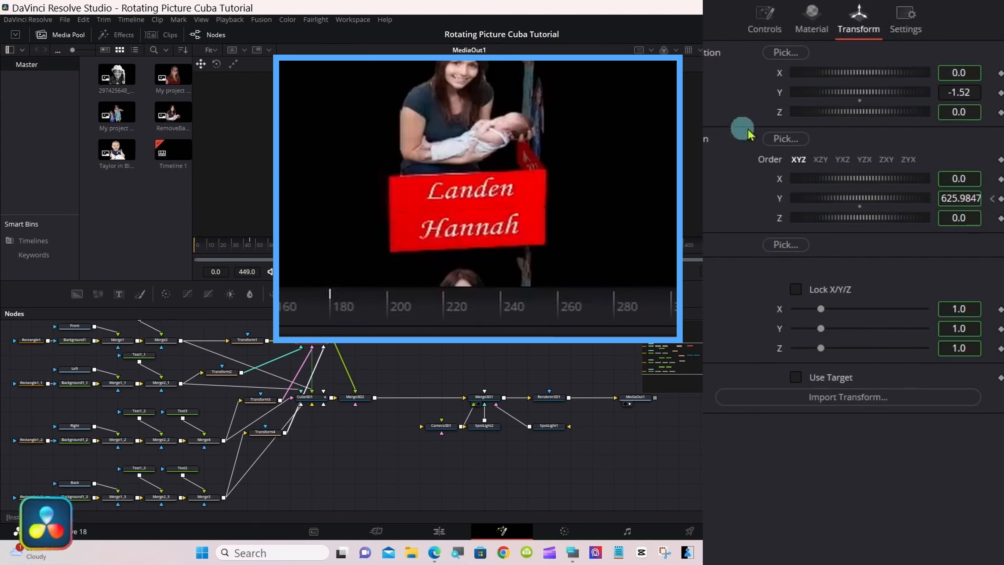
pyautogui.moveTo(959, 92)
pyautogui.mouseDown()
pyautogui.moveTo(953, 72)
pyautogui.moveTo(958, 92)
pyautogui.mouseUp()
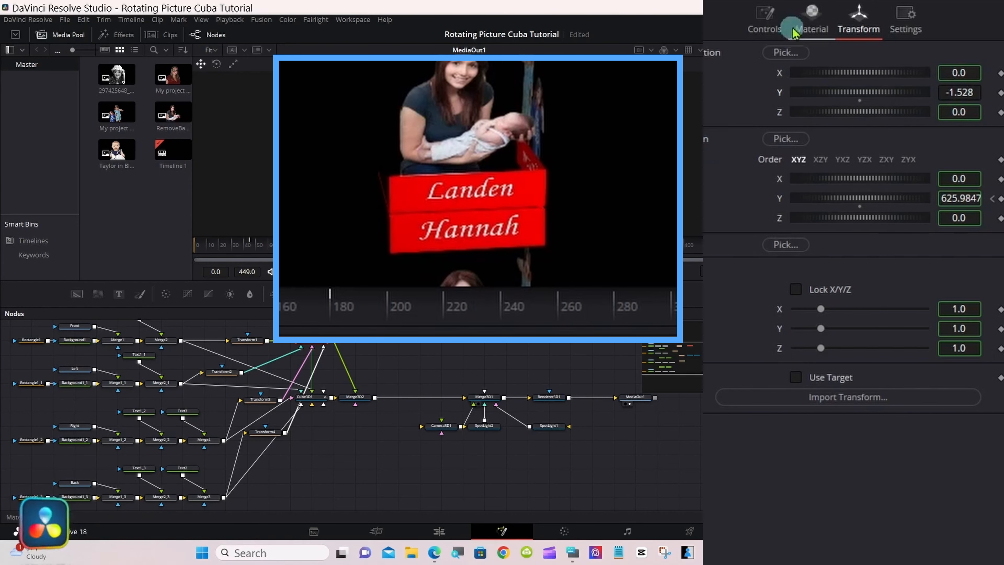
# Step: Set the diffuse color of the Bottom face of Instance_Cube3D1 to black (#000000)
pyautogui.click(804, 25)
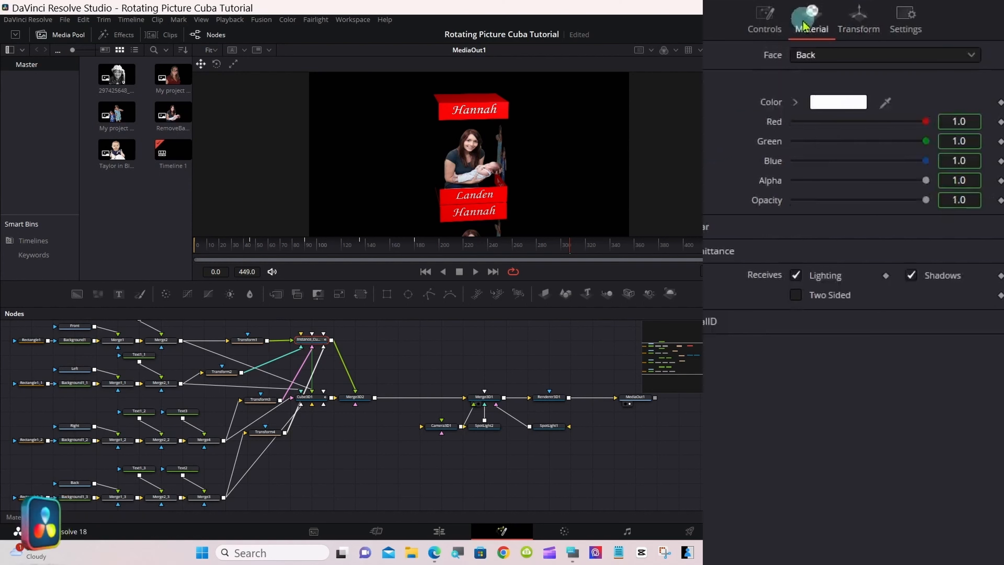
pyautogui.click(828, 55)
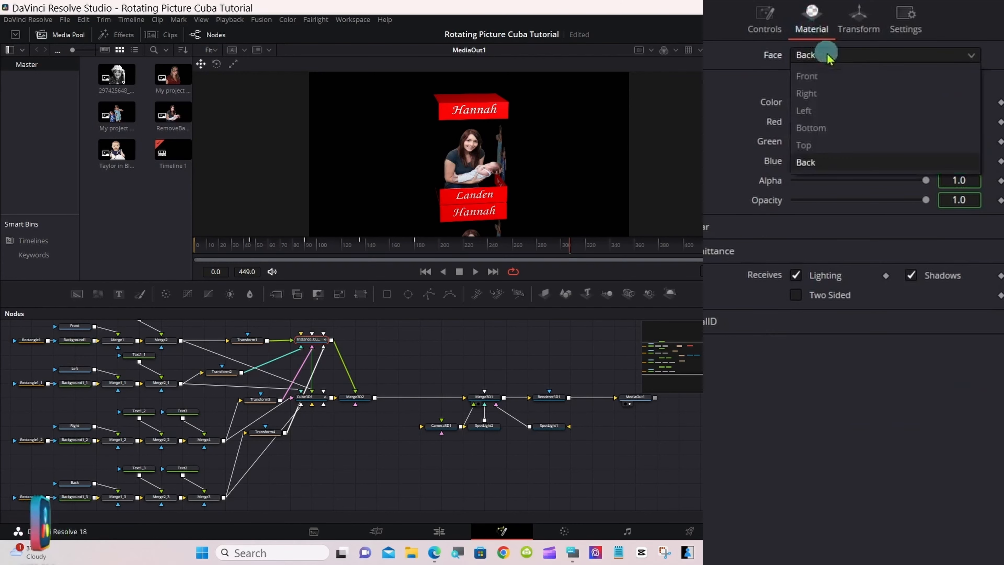
pyautogui.click(832, 129)
pyautogui.click(846, 103)
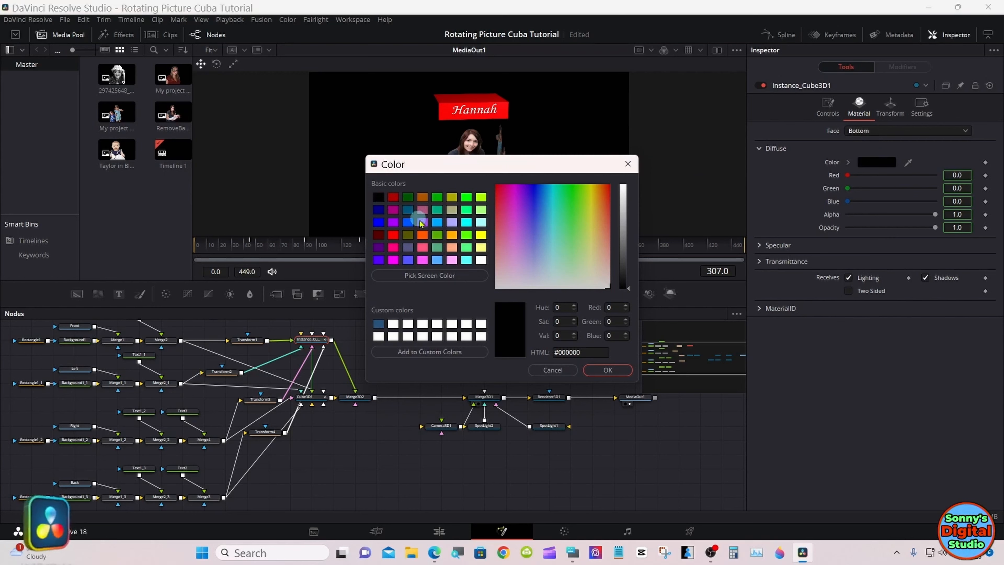
pyautogui.click(597, 370)
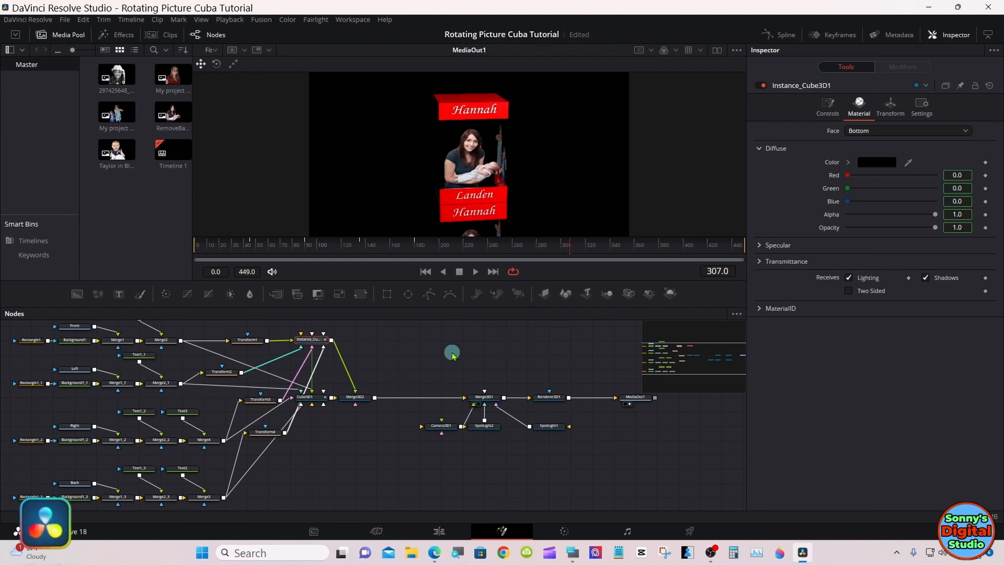
# Step: Go to frame 2 and flip the Transform1 node vertically
pyautogui.click(272, 434)
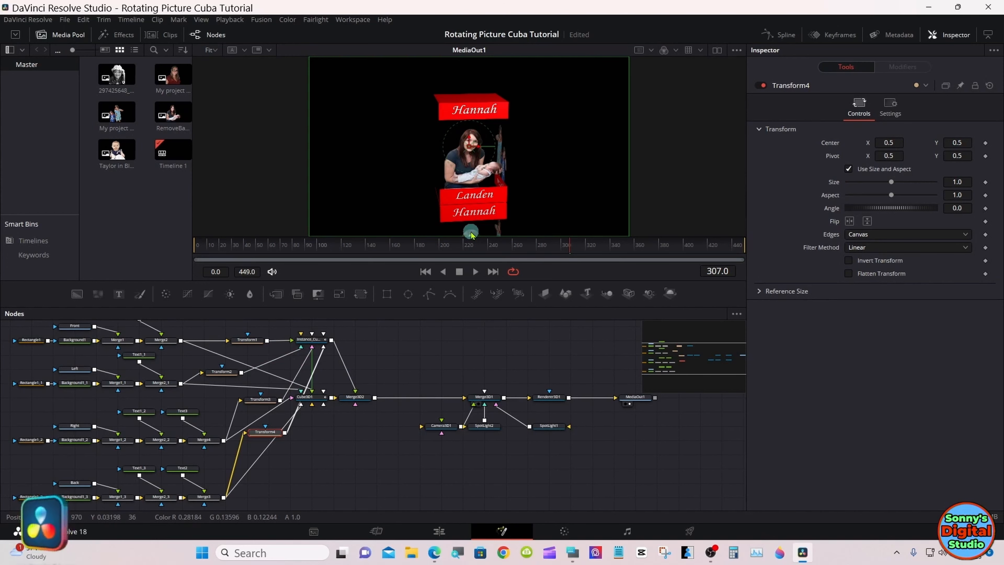
pyautogui.moveTo(471, 234); pyautogui.dragTo(199, 247)
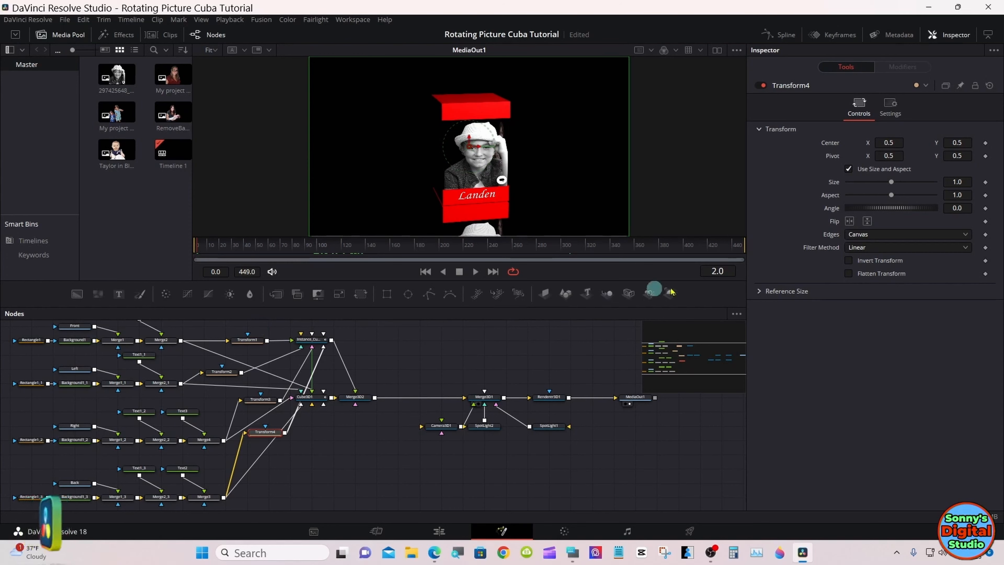
pyautogui.click(246, 339)
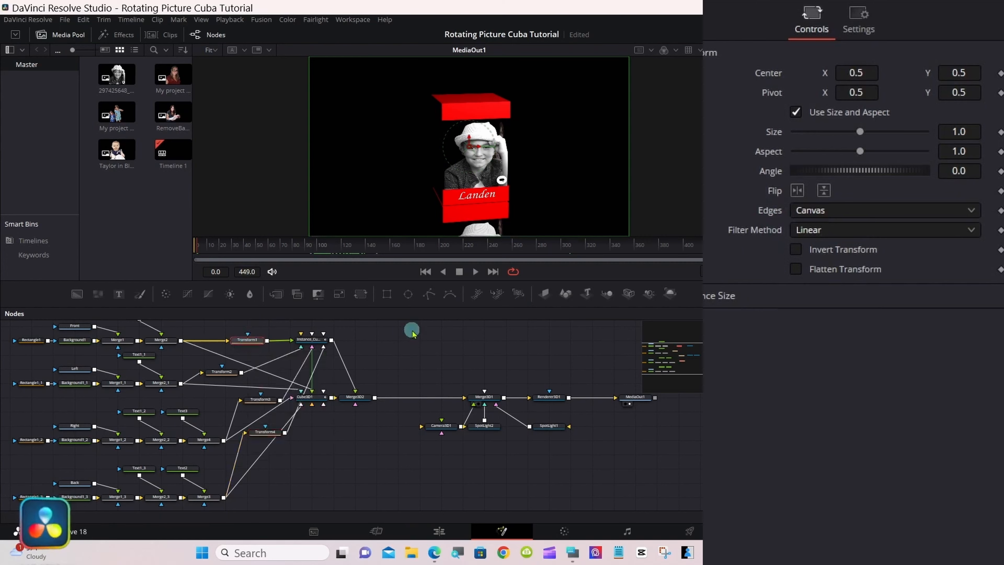
pyautogui.click(825, 194)
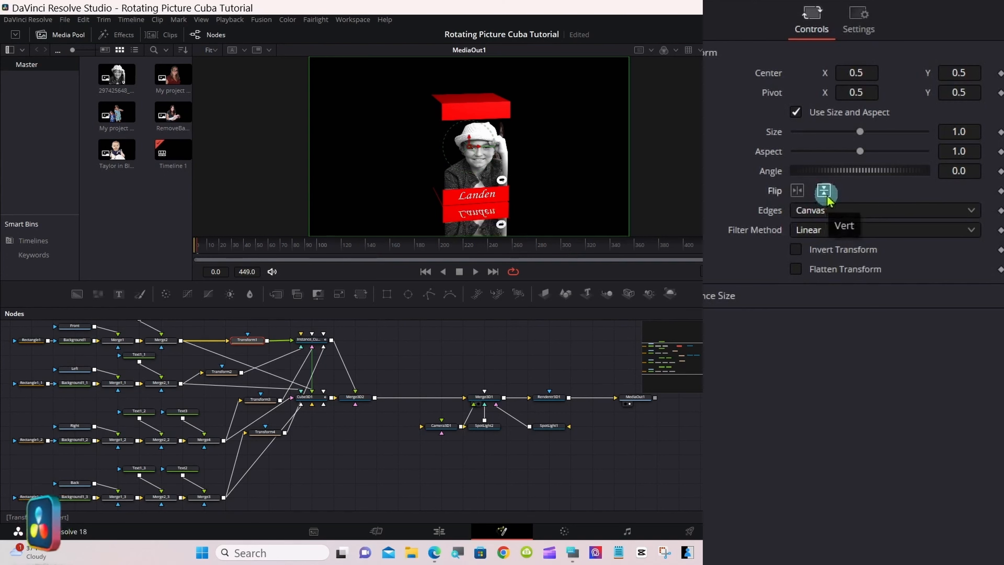
# Step: Flip the Transform2, Transform3 and Transform4 nodes vertically so the instance's remaining side images are mirrored
pyautogui.click(220, 371)
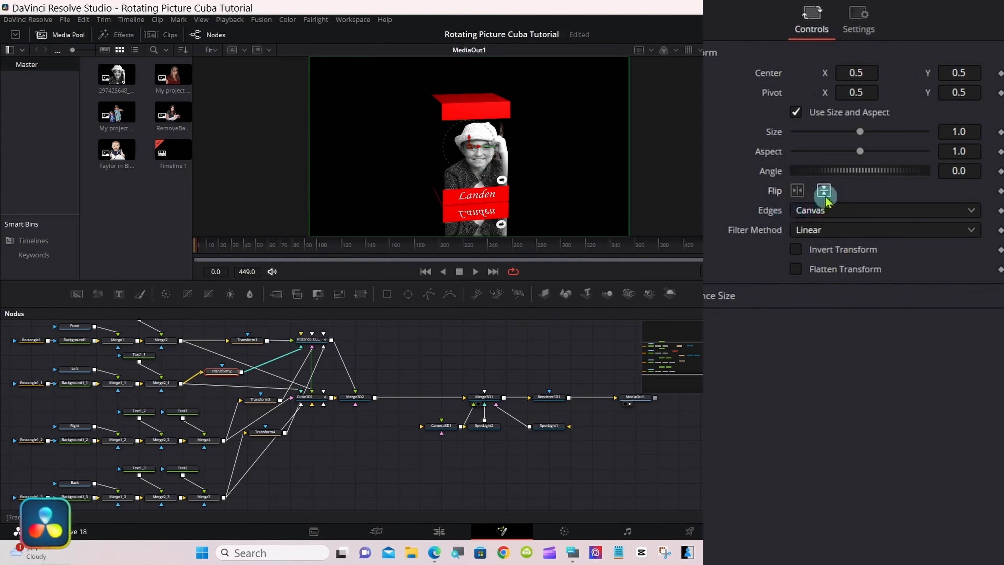
pyautogui.click(261, 399)
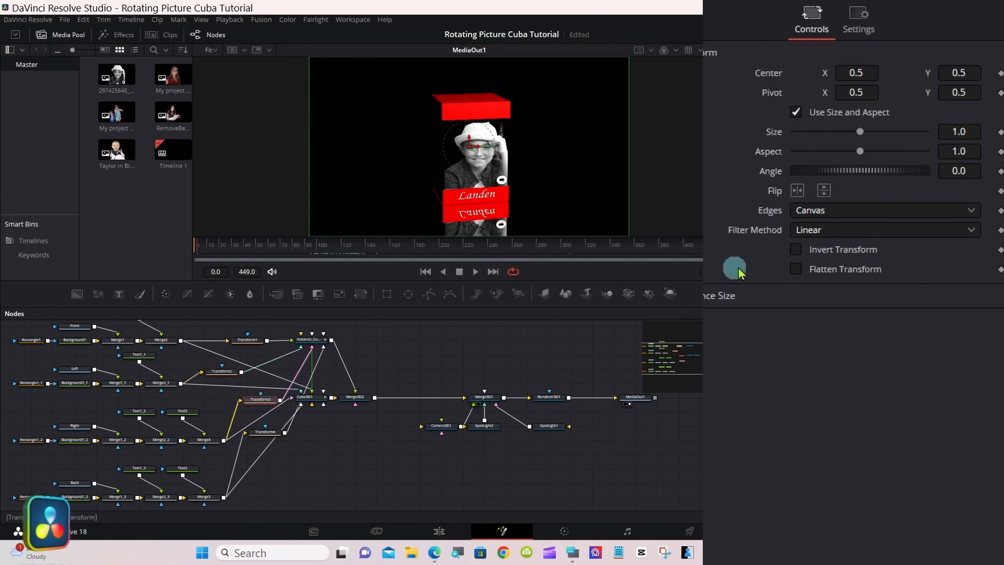
pyautogui.click(824, 191)
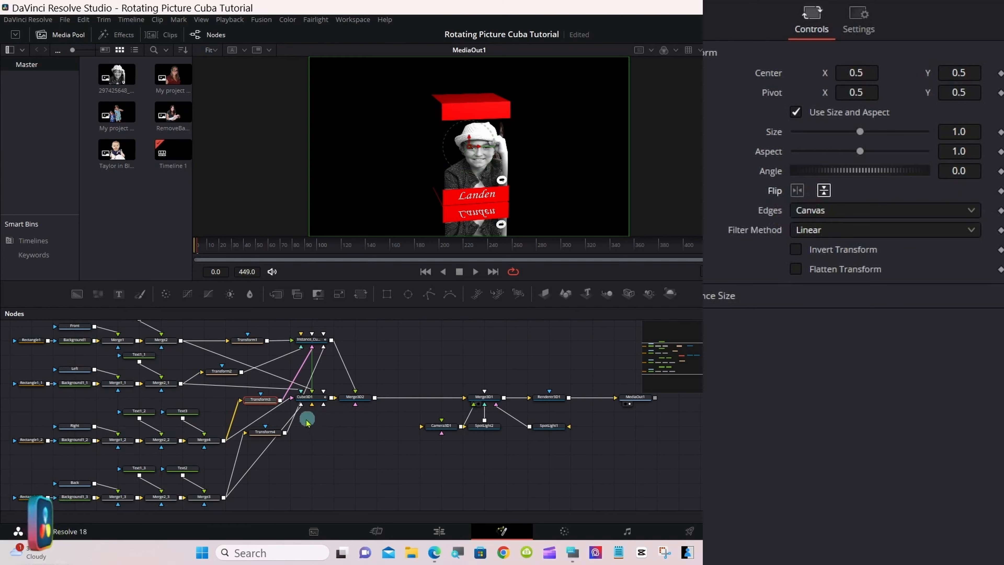
pyautogui.click(265, 432)
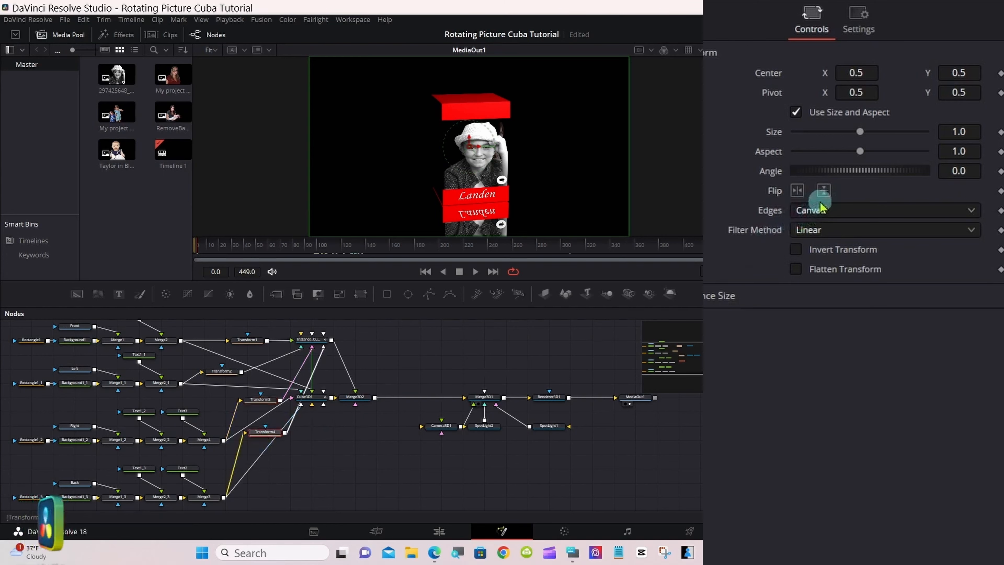
pyautogui.click(824, 190)
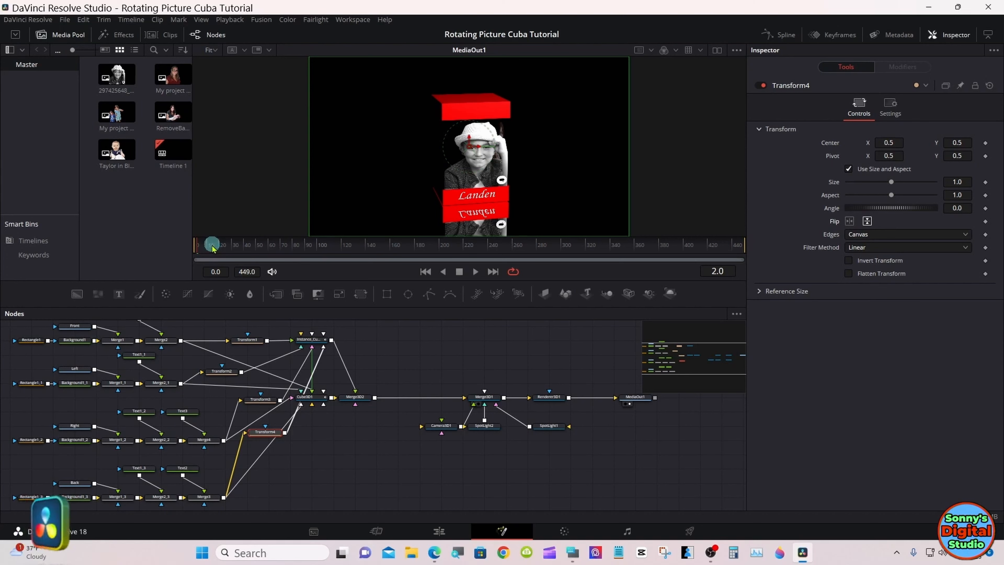
# Step: At frame 156, close the gap between the cubes by setting the Y translation of Instance_Cube3D1 to -1.504
pyautogui.moveTo(212, 246); pyautogui.dragTo(386, 245)
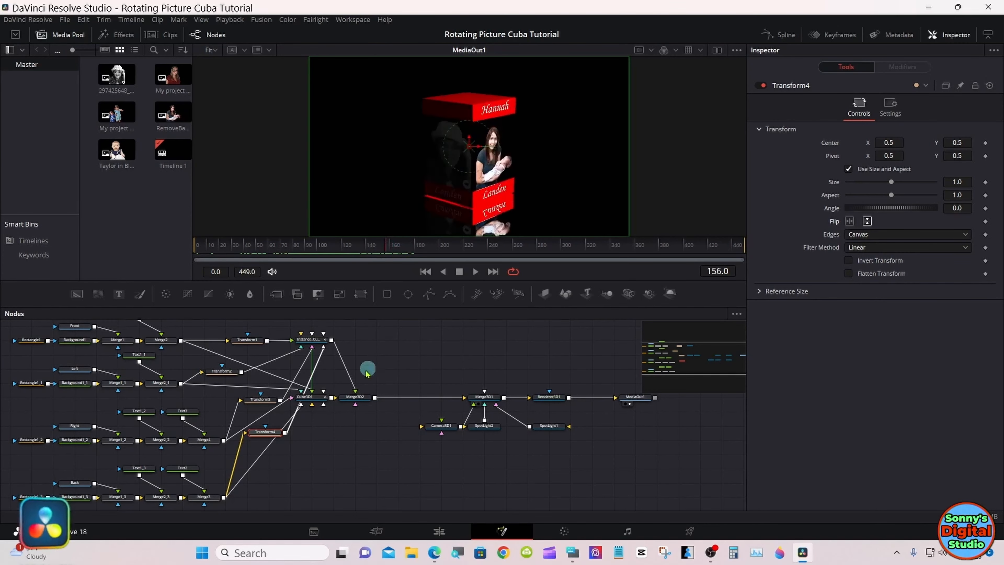
pyautogui.click(319, 401)
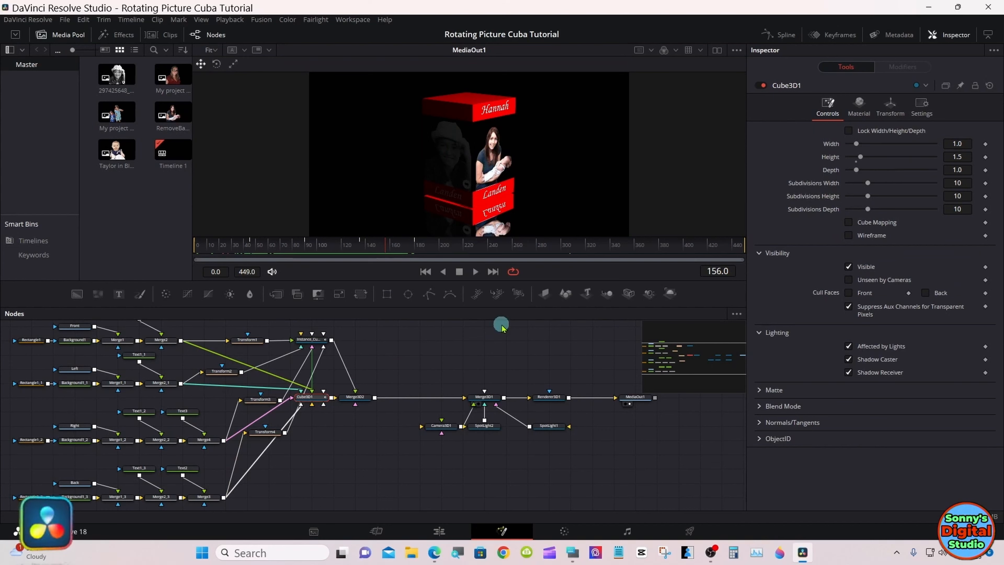
pyautogui.click(322, 341)
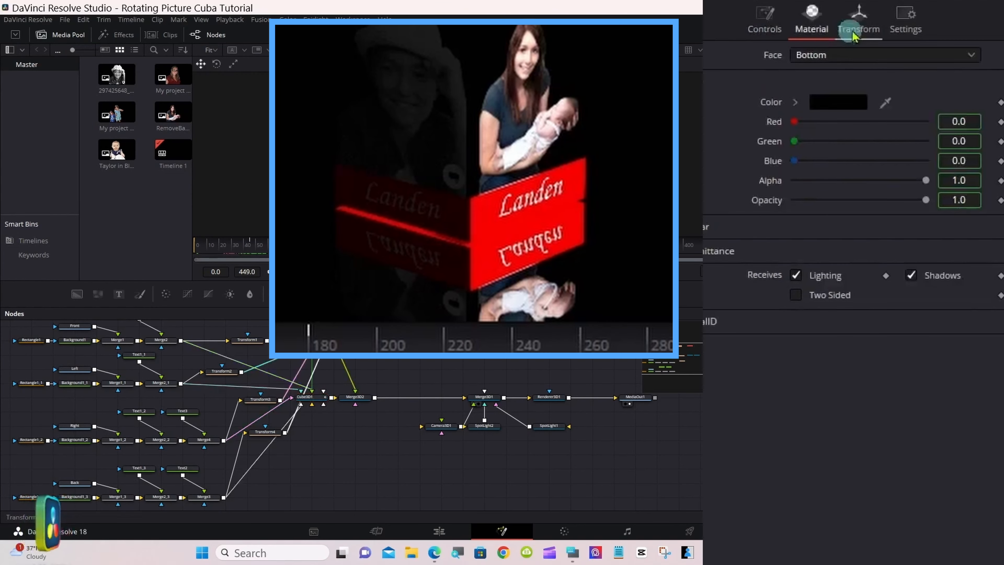
pyautogui.click(890, 107)
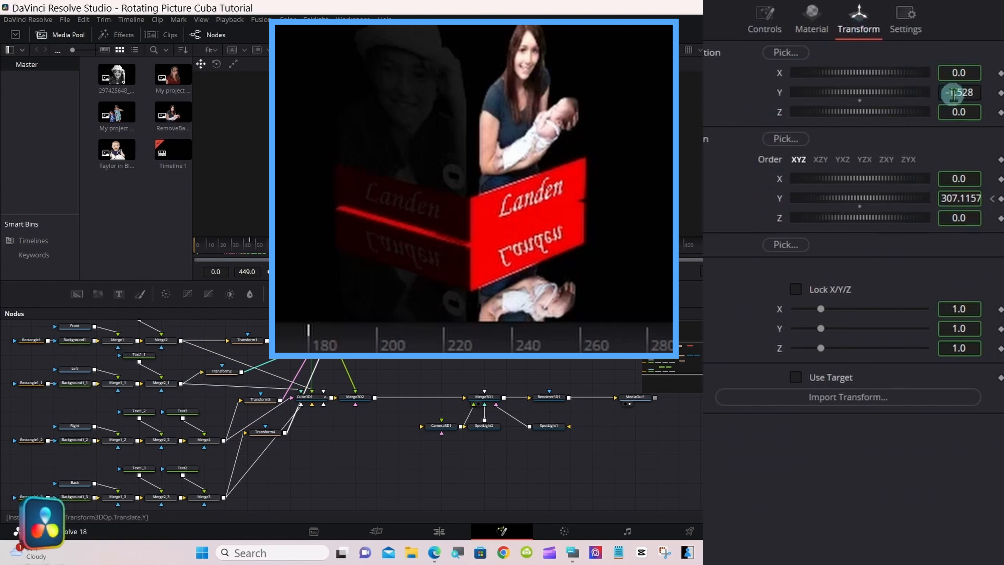
pyautogui.moveTo(958, 95); pyautogui.dragTo(960, 95)
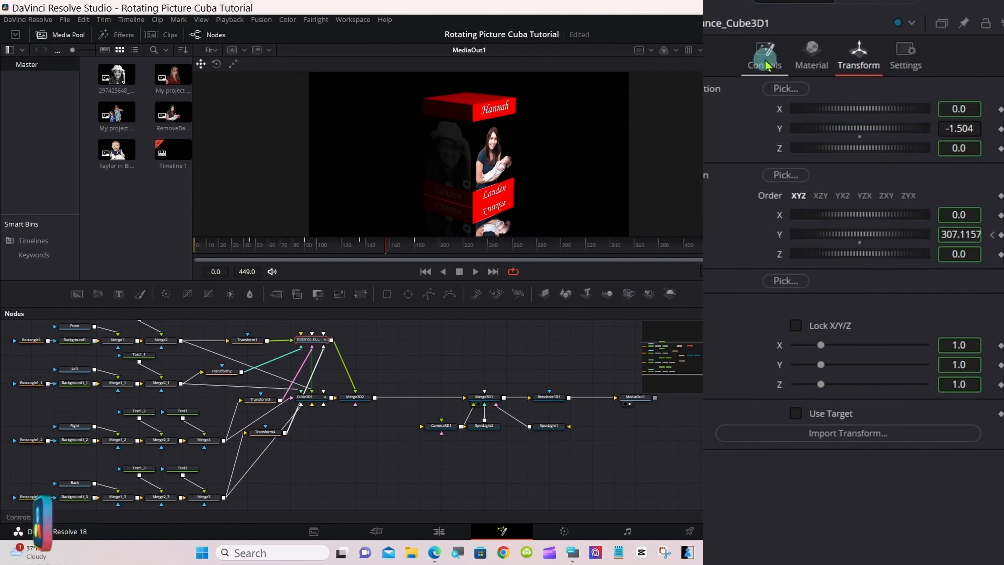
# Step: Deinstance the diffuse opacity of the Front face of Instance_Cube3D1
pyautogui.click(828, 106)
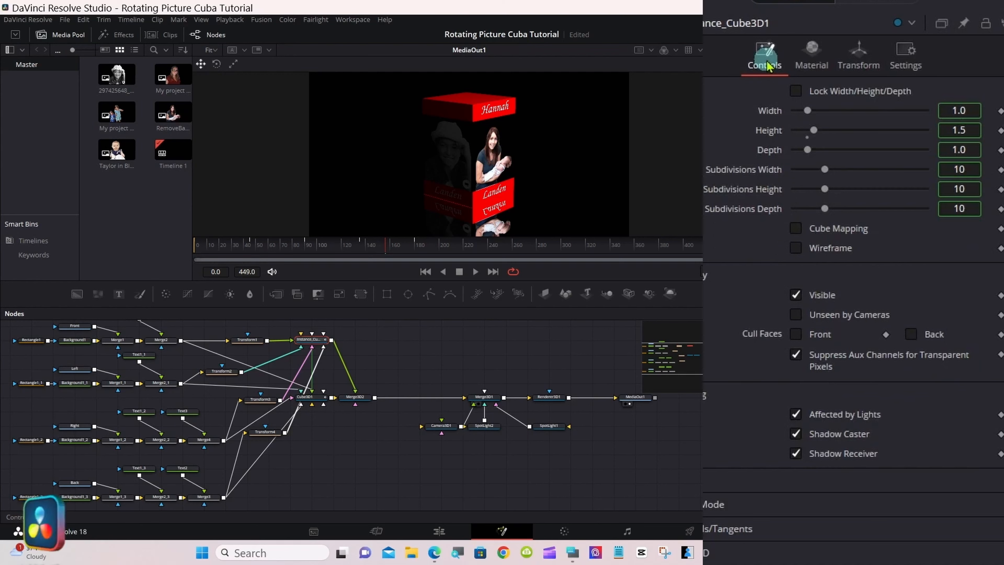
pyautogui.click(814, 67)
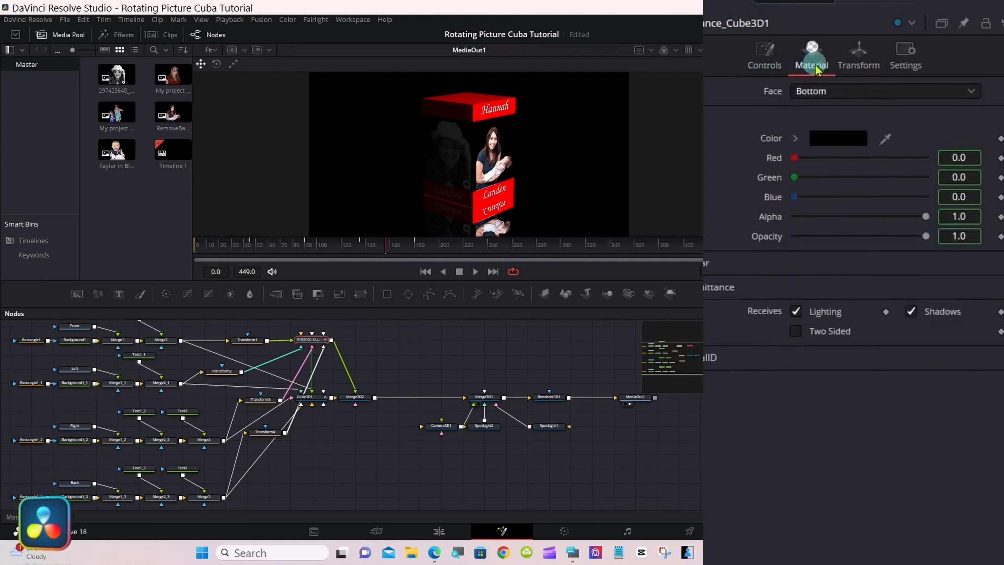
pyautogui.rightClick(762, 238)
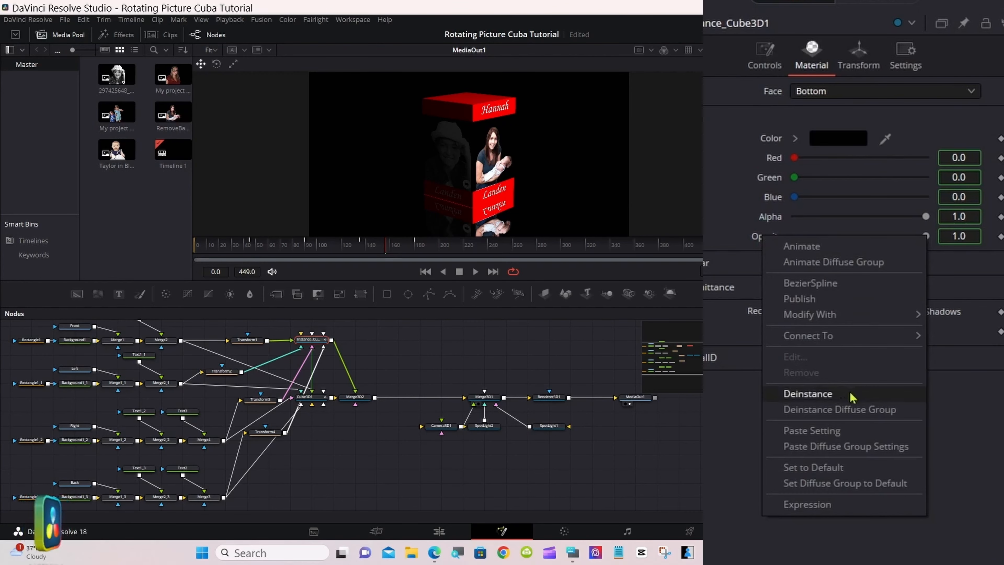
pyautogui.click(726, 399)
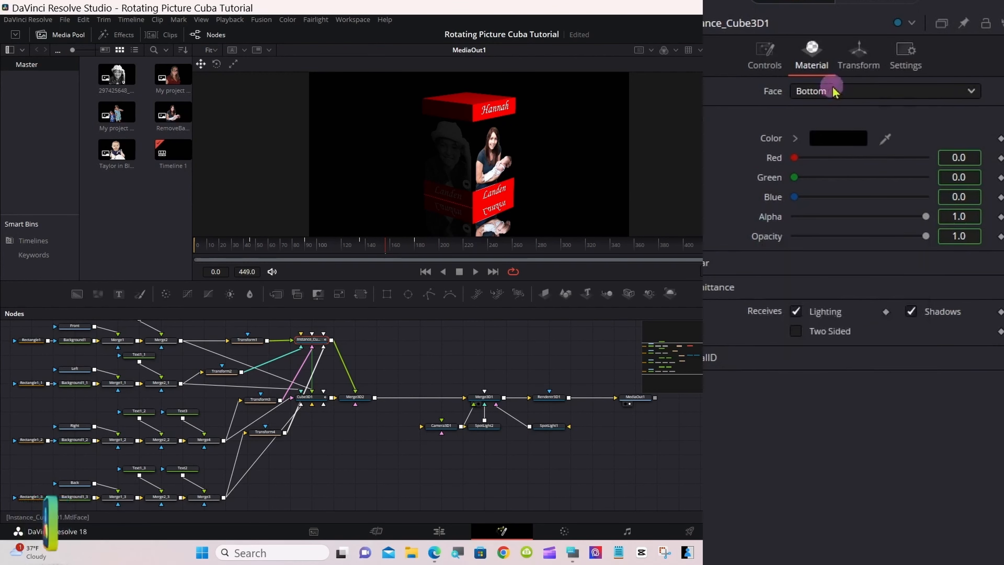
pyautogui.click(853, 92)
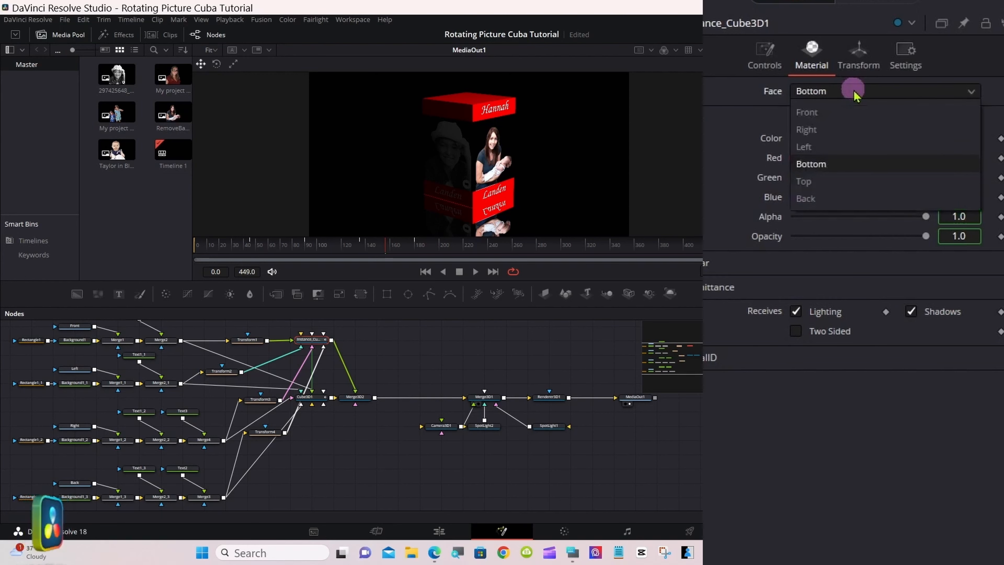
pyautogui.click(853, 112)
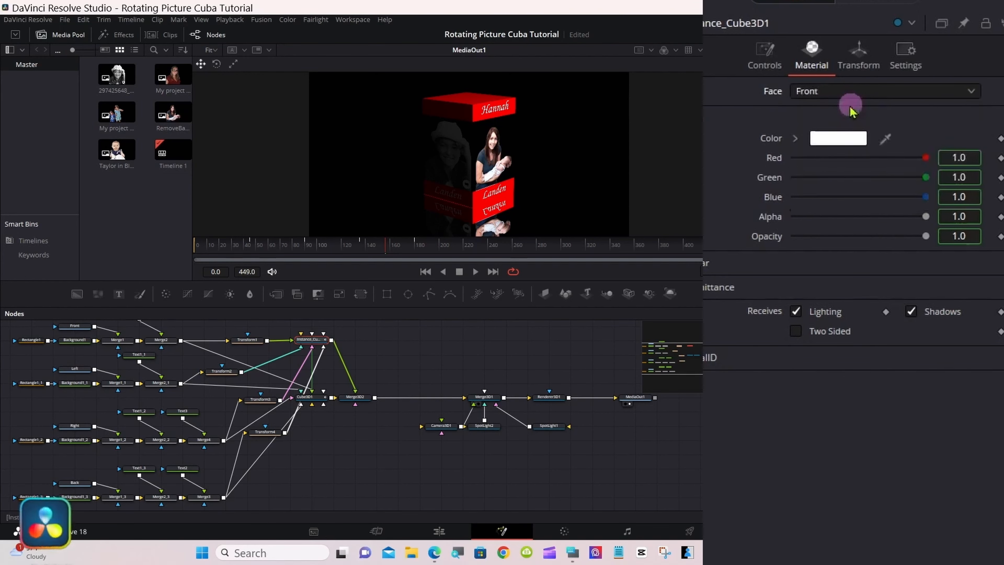
pyautogui.rightClick(777, 242)
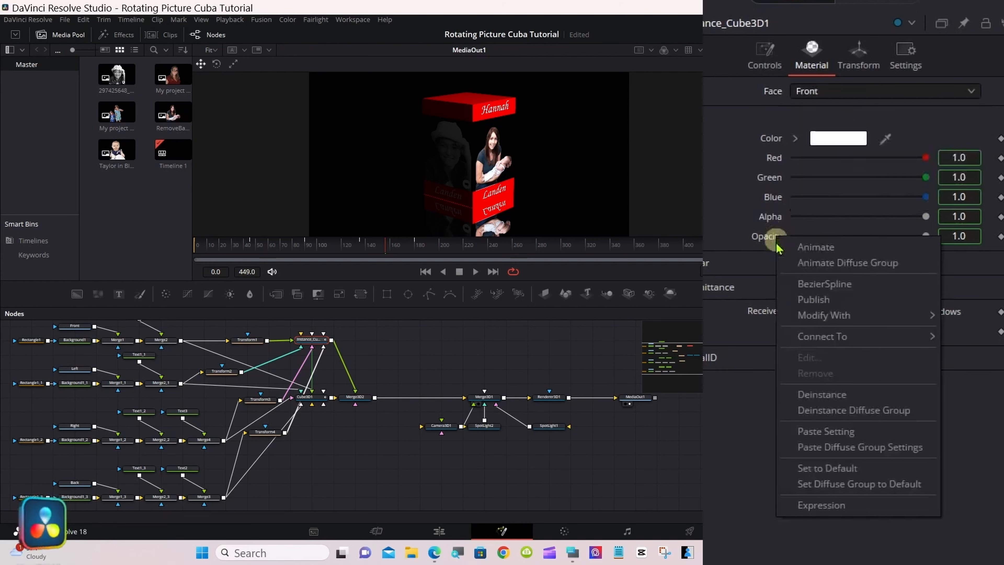
pyautogui.click(843, 396)
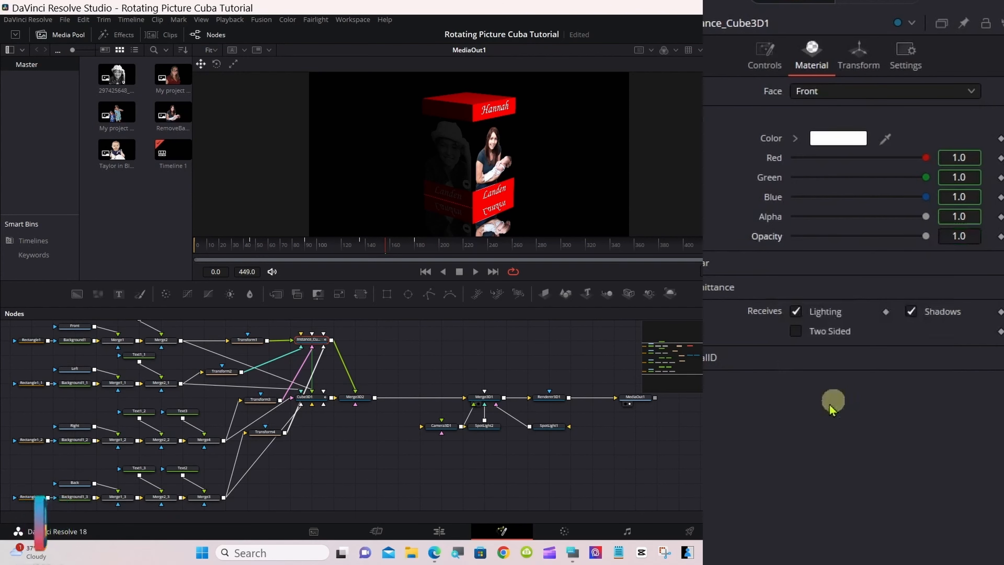
# Step: Set the Front face opacity of Instance_Cube3D1 to 0.3, using the on-screen keyboard
pyautogui.click(574, 552)
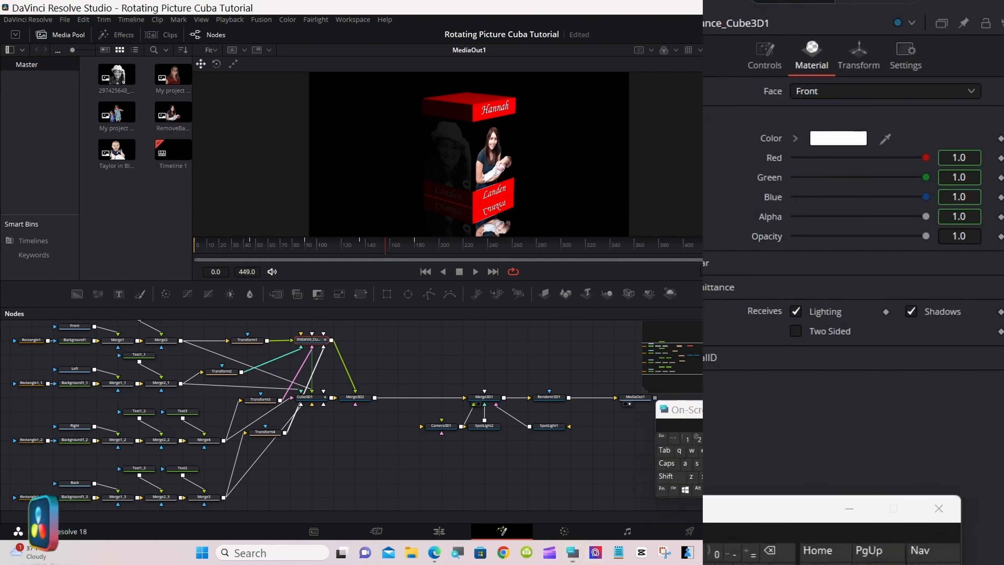
pyautogui.click(968, 236)
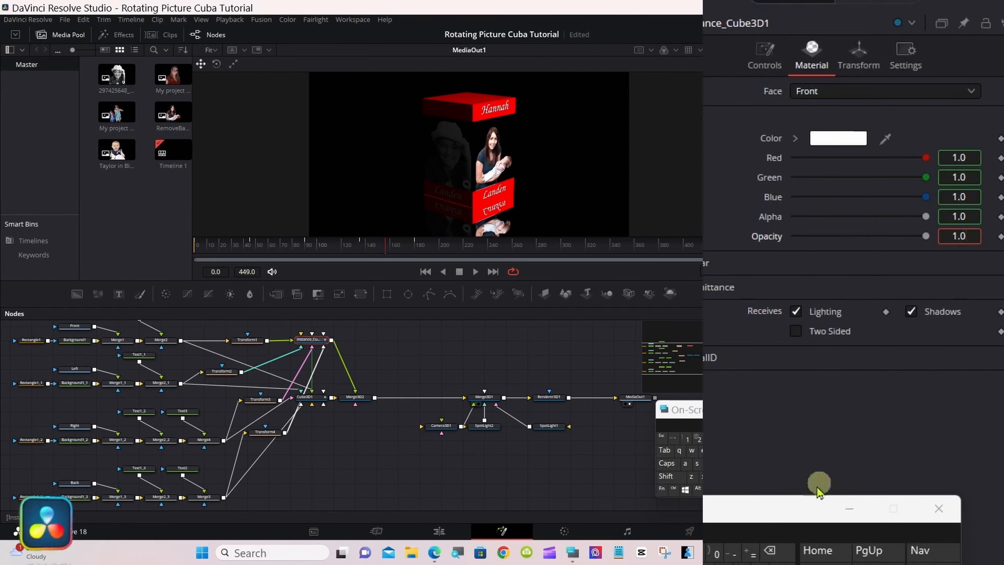
pyautogui.click(773, 551)
pyautogui.click(775, 552)
pyautogui.click(776, 551)
pyautogui.click(716, 553)
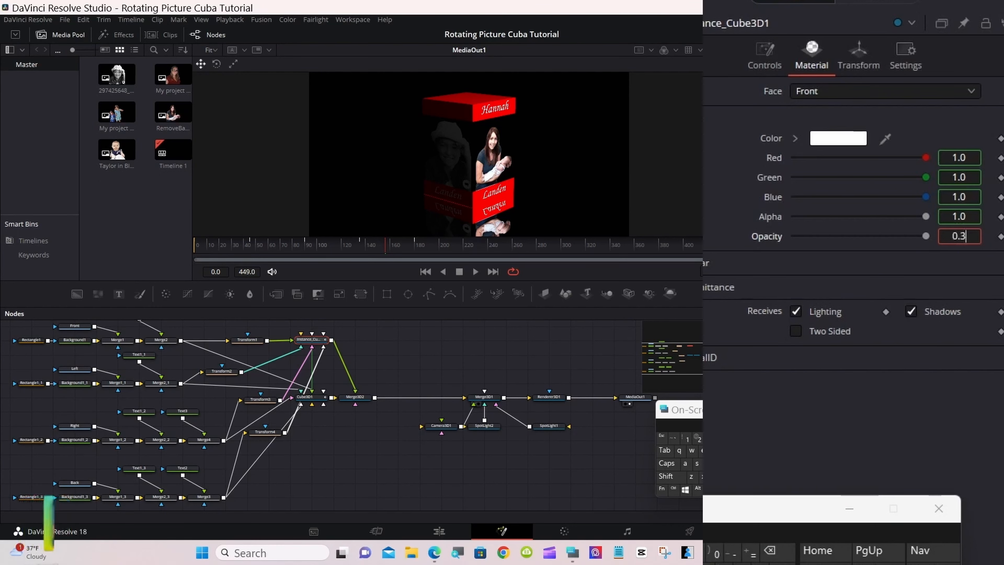
pyautogui.press('Return')
# Step: Deinstance the diffuse opacity of the Right face of Instance_Cube3D1 and set it to 0.3
pyautogui.click(830, 94)
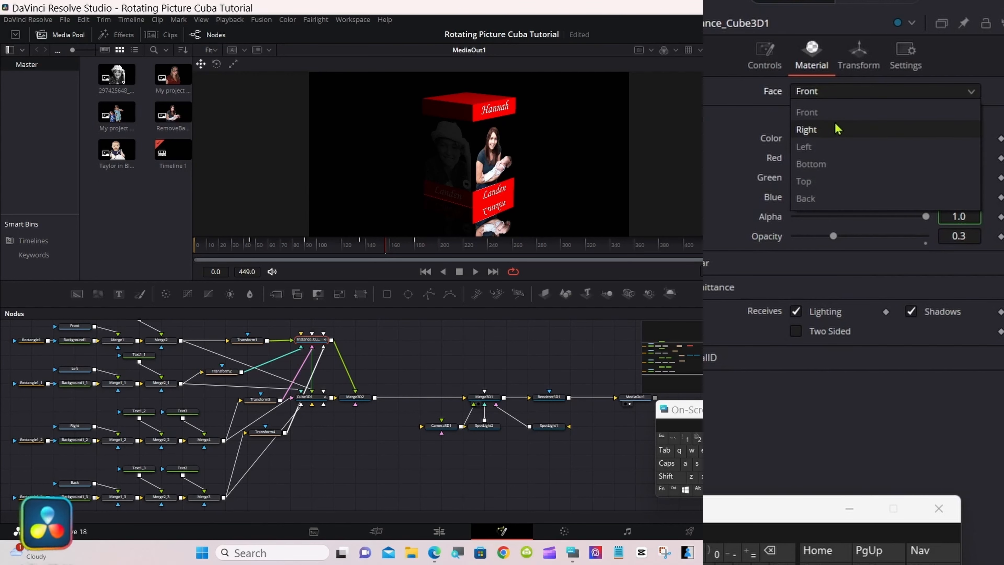
pyautogui.click(807, 129)
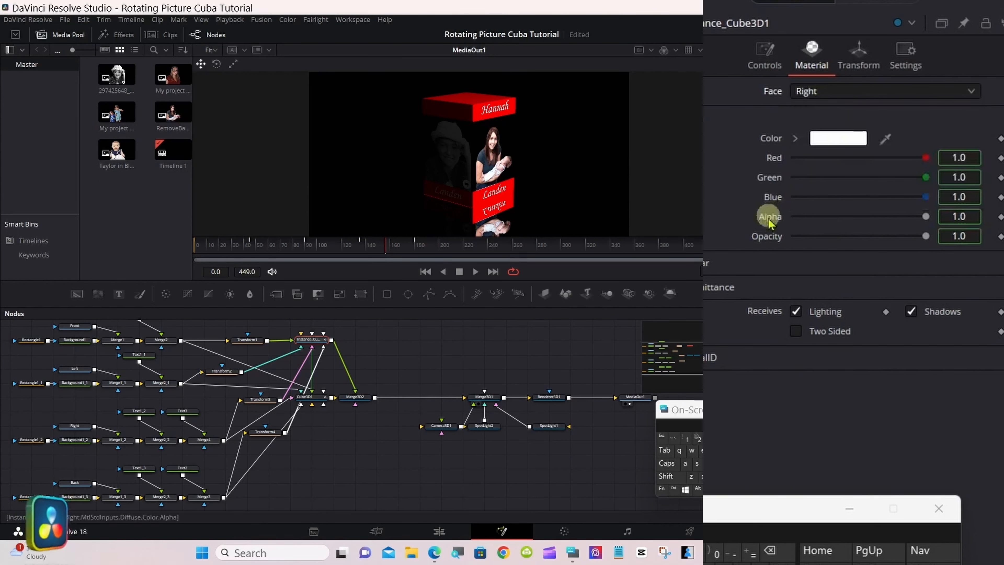
pyautogui.rightClick(766, 237)
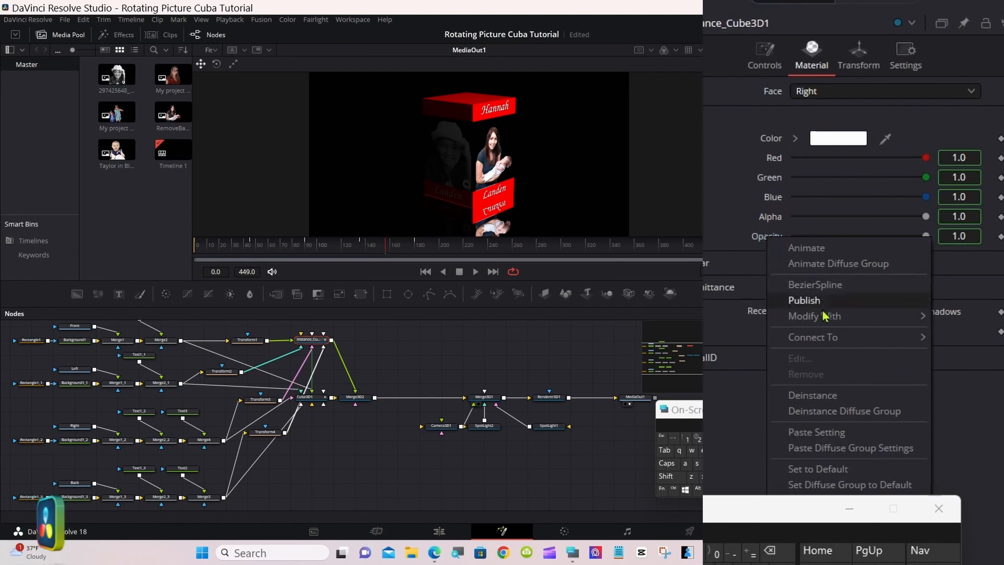
pyautogui.click(832, 395)
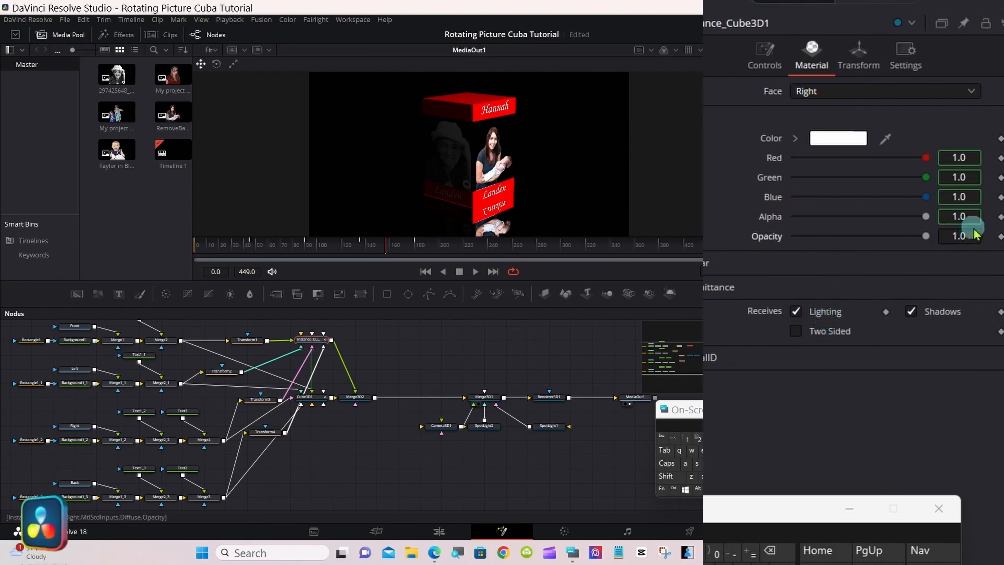
pyautogui.click(967, 235)
pyautogui.click(791, 556)
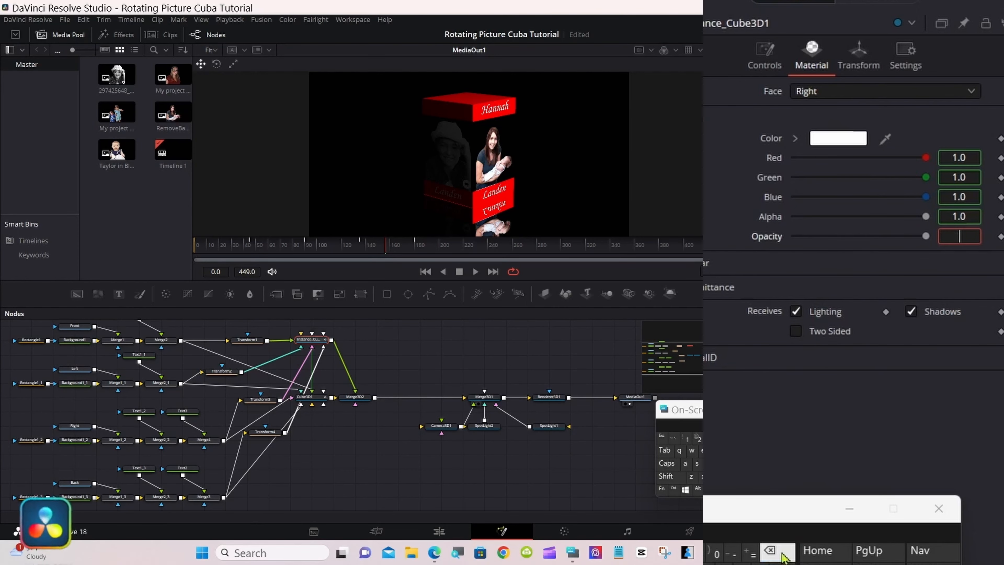
pyautogui.click(717, 554)
pyautogui.write('.3')
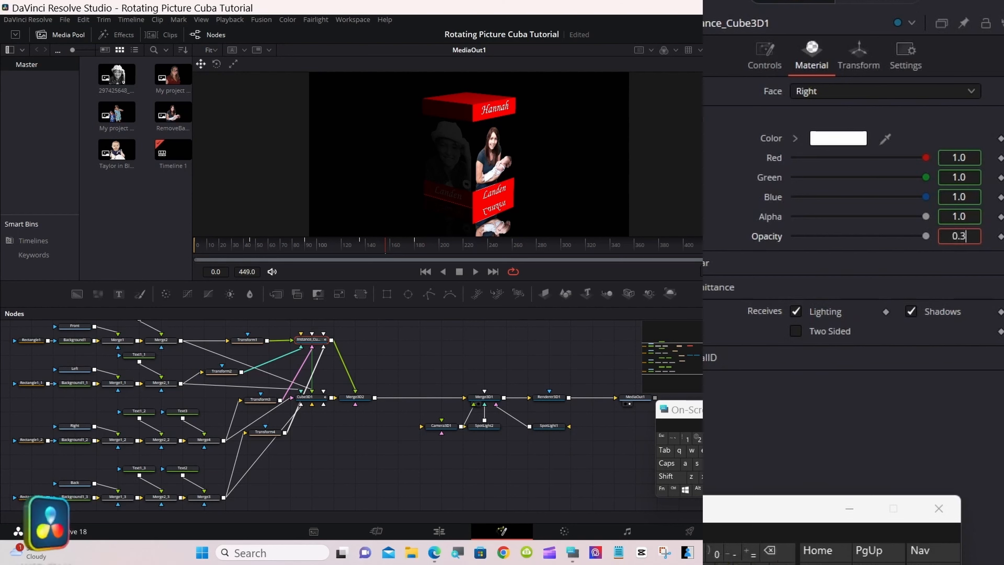
pyautogui.press('Return')
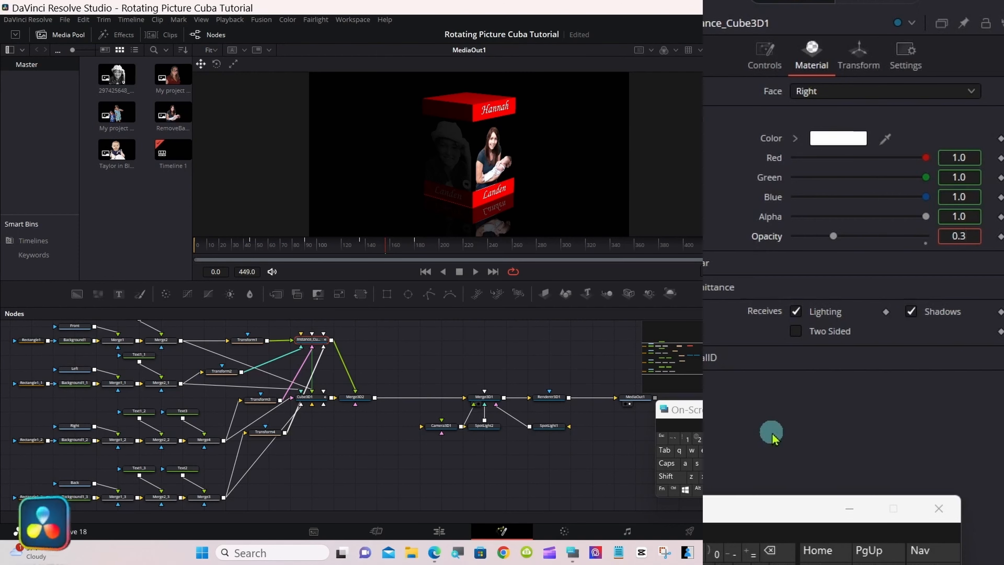
# Step: Deinstance the Left face's diffuse opacity on Instance_Cube3D1 and set it to 0.3
pyautogui.click(829, 95)
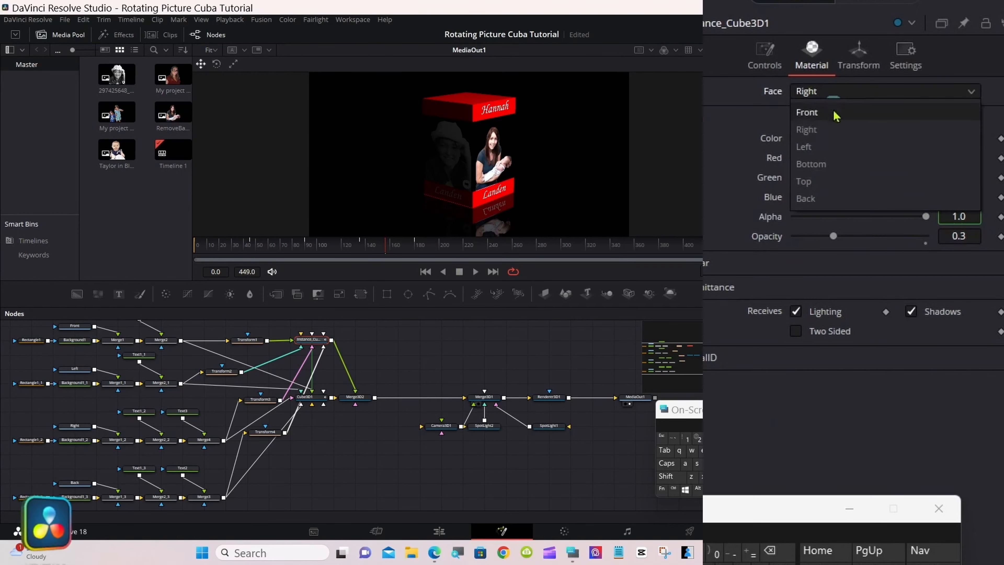
pyautogui.click(832, 147)
pyautogui.rightClick(770, 237)
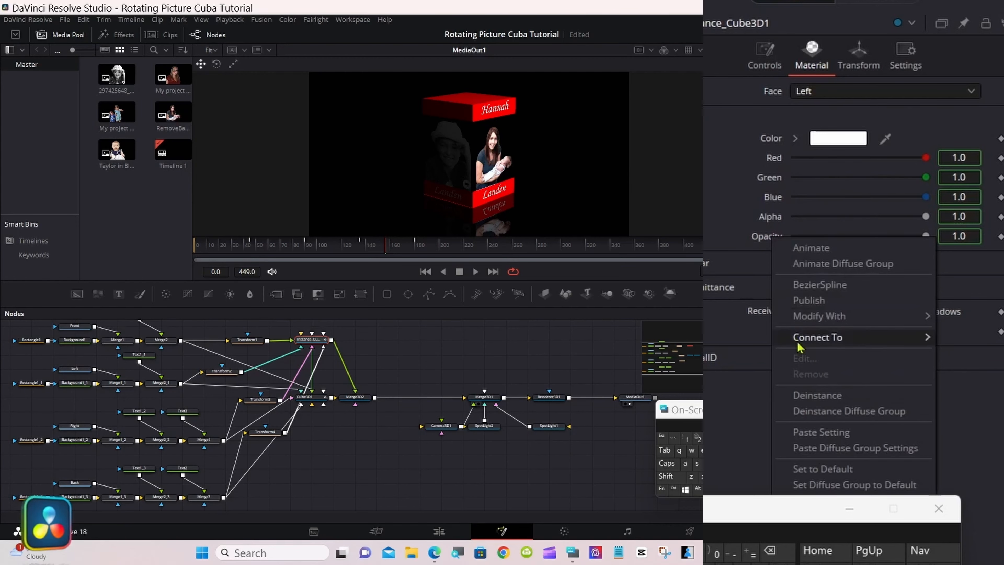
pyautogui.click(795, 393)
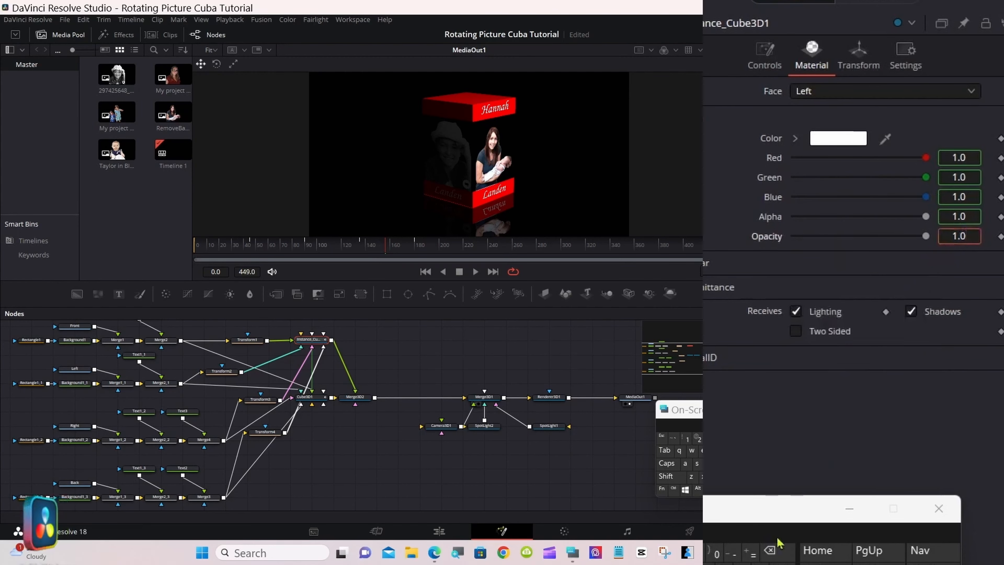
pyautogui.click(773, 551)
pyautogui.click(773, 552)
pyautogui.click(773, 551)
pyautogui.click(716, 552)
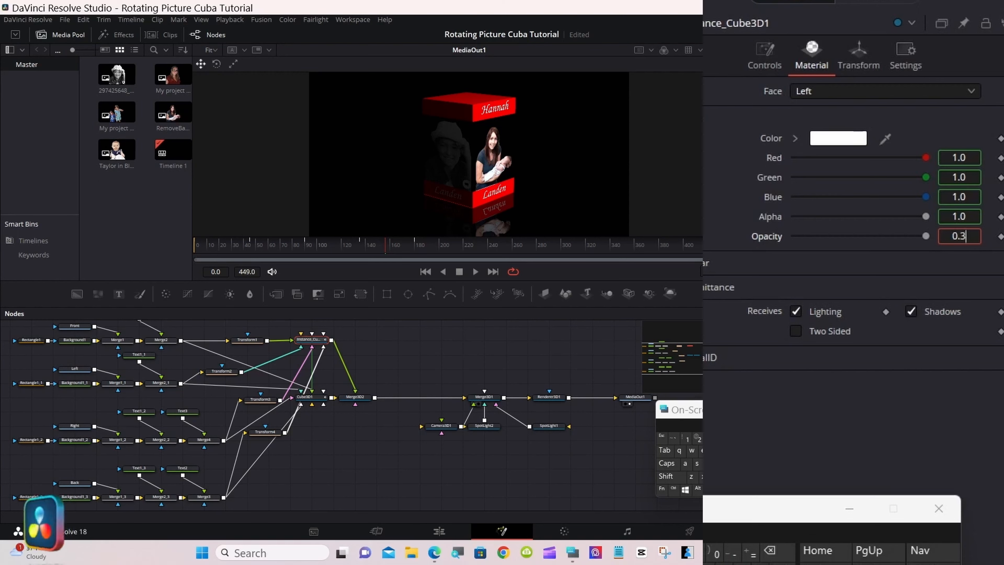
# Step: Deinstance the Back face's diffuse opacity on Instance_Cube3D1 and set it to 0.3
pyautogui.click(830, 91)
pyautogui.click(823, 198)
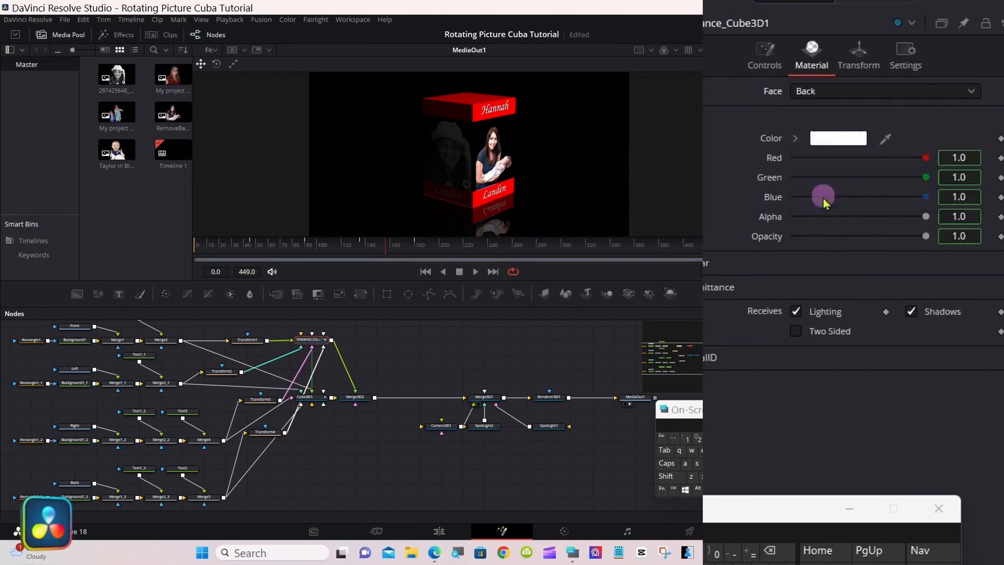
pyautogui.rightClick(773, 237)
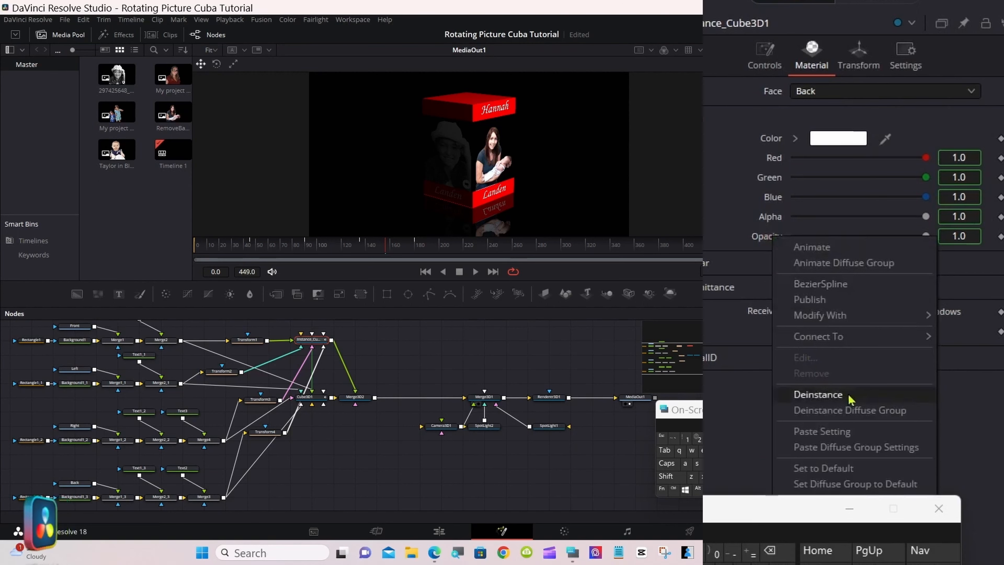
pyautogui.click(784, 395)
pyautogui.click(977, 238)
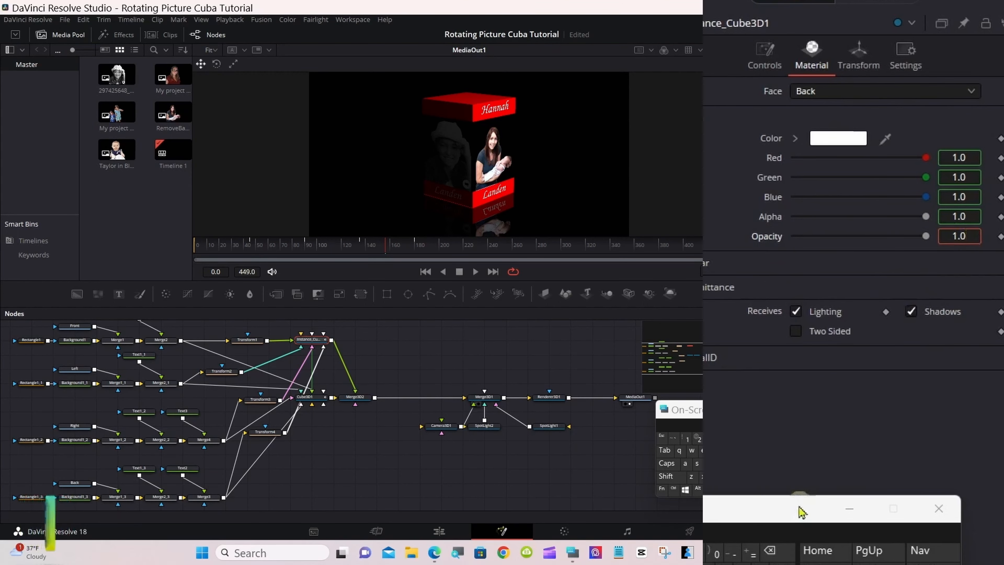
pyautogui.click(777, 551)
pyautogui.click(777, 552)
pyautogui.click(777, 552)
pyautogui.click(716, 554)
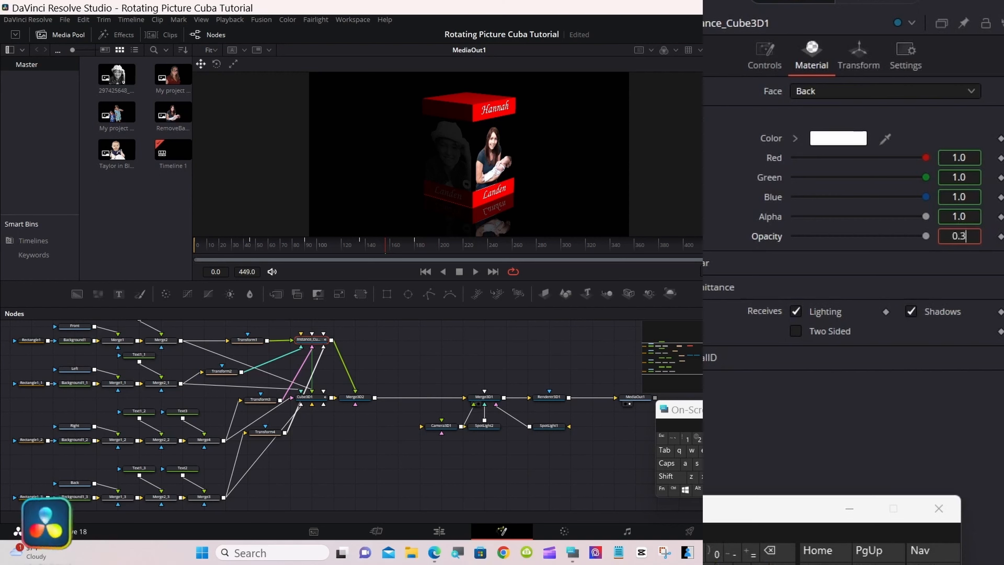
pyautogui.click(786, 388)
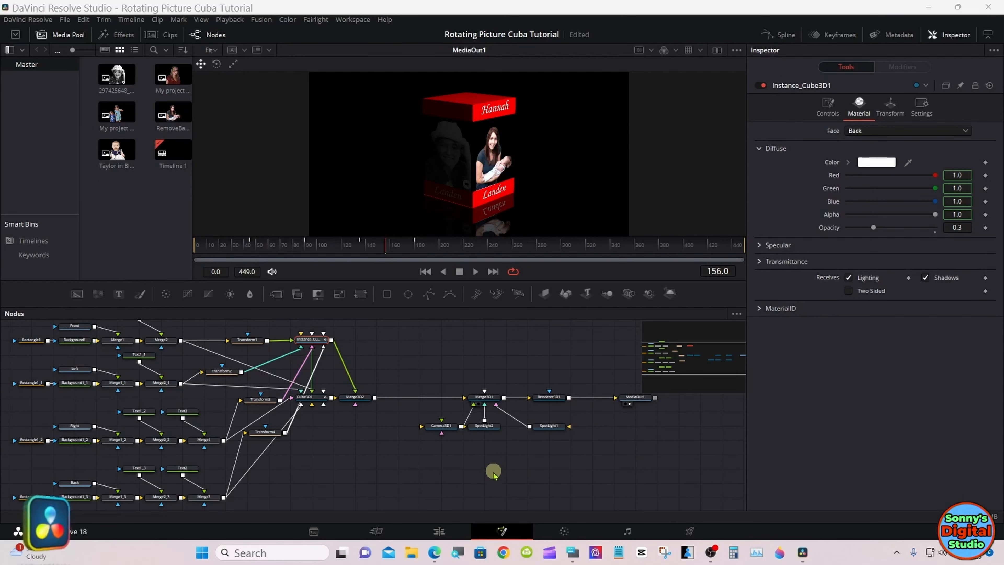
# Step: On the Edit page, return the playhead to the start of the Fusion Composition and check the Render Cache mode
pyautogui.click(439, 530)
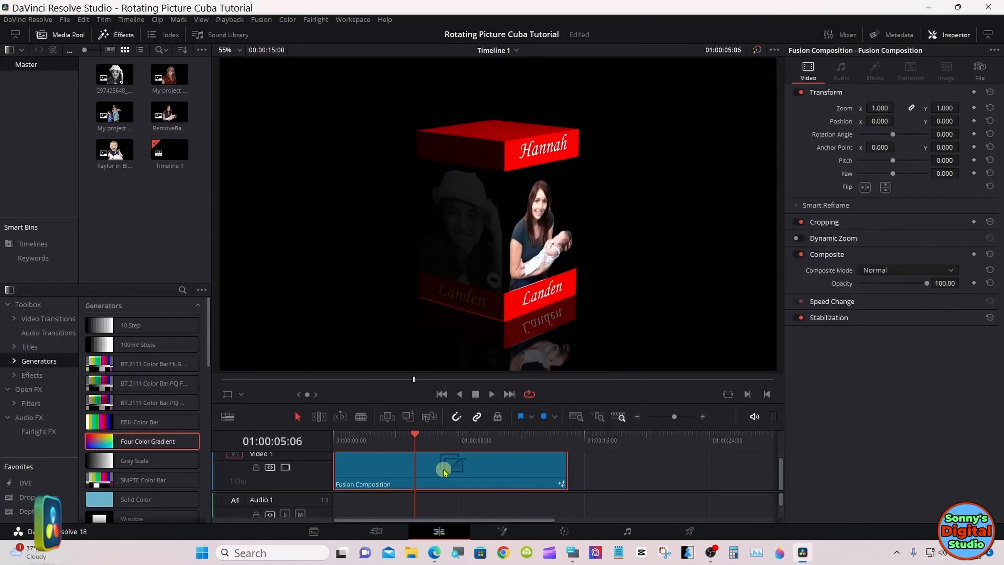
pyautogui.moveTo(415, 434); pyautogui.dragTo(333, 433)
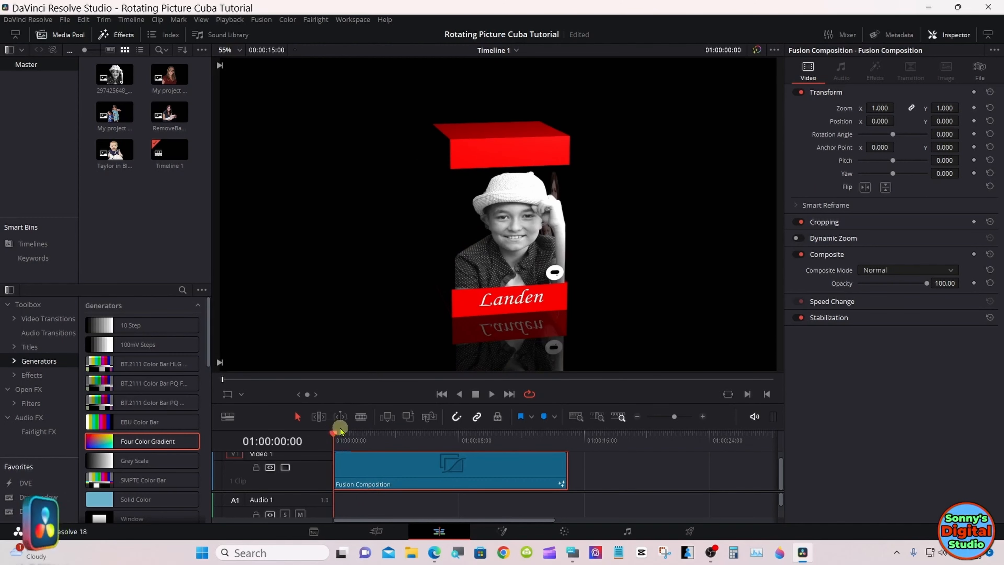
pyautogui.click(232, 22)
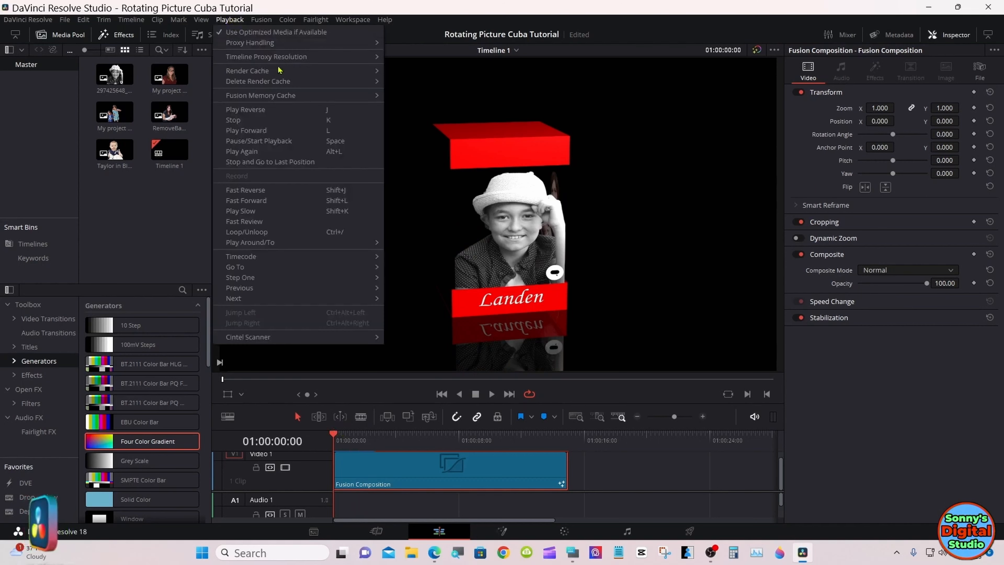
pyautogui.moveTo(303, 71)
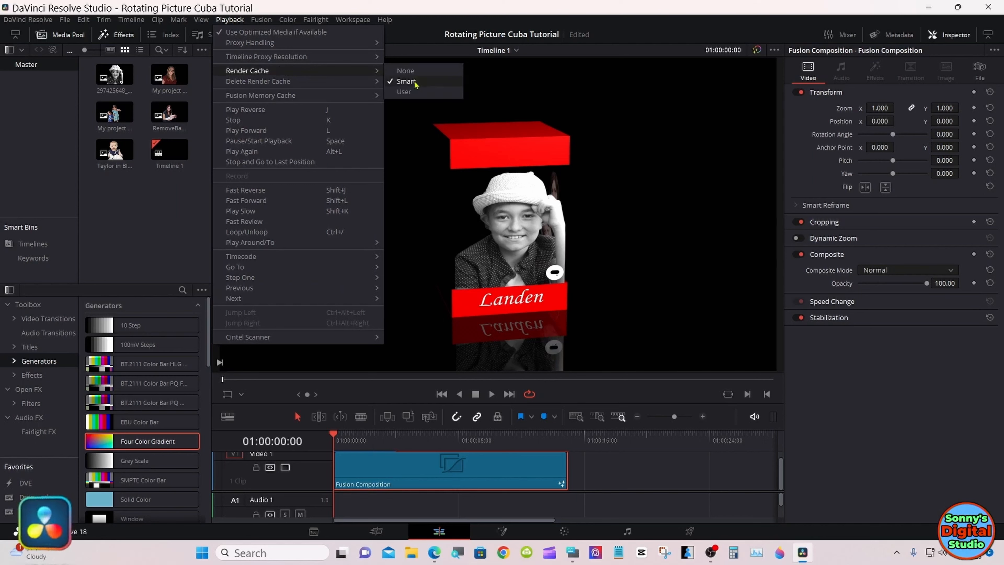
pyautogui.click(342, 443)
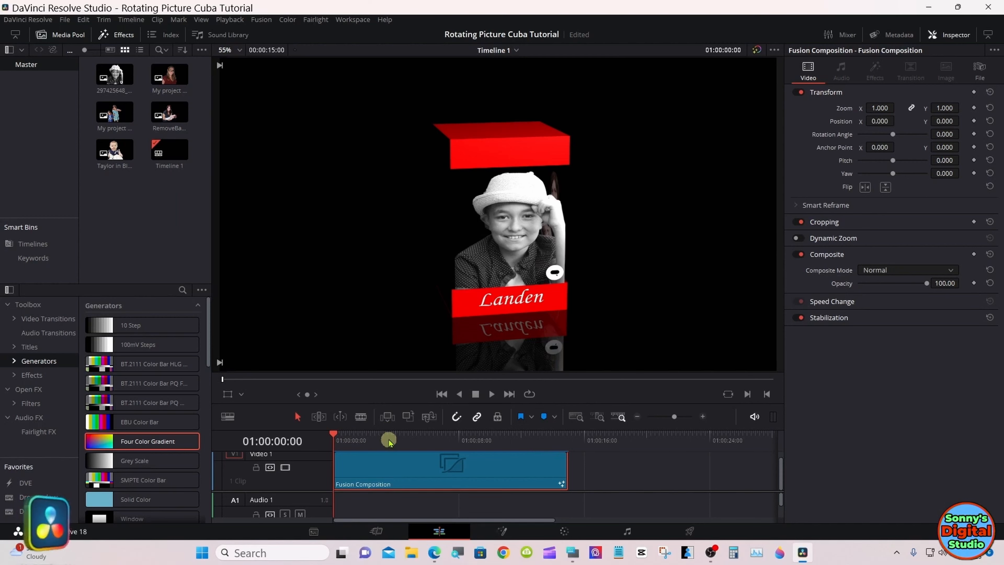
# Step: Play the Fusion Composition through to its end and return the playhead to the timeline start
pyautogui.click(491, 394)
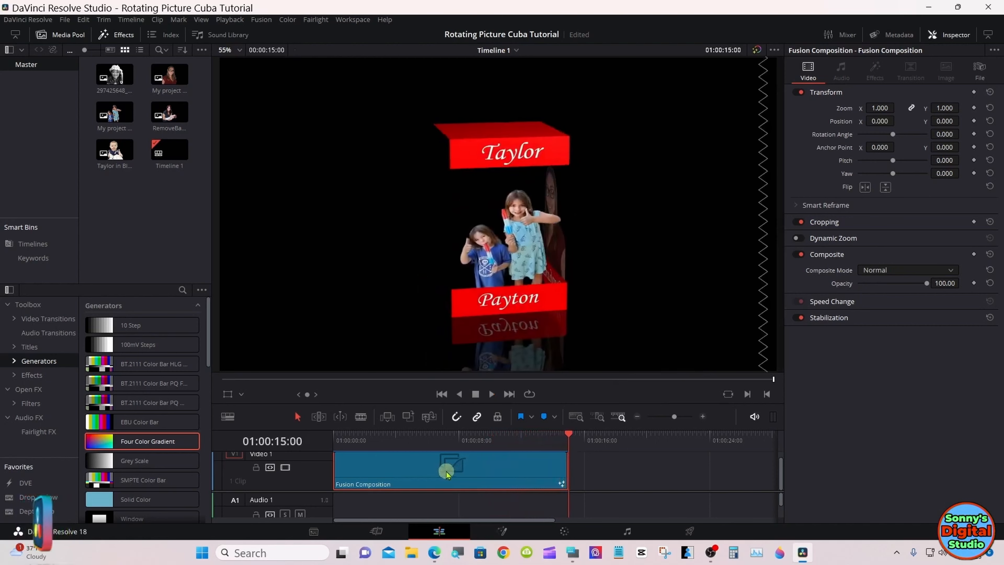
pyautogui.click(335, 443)
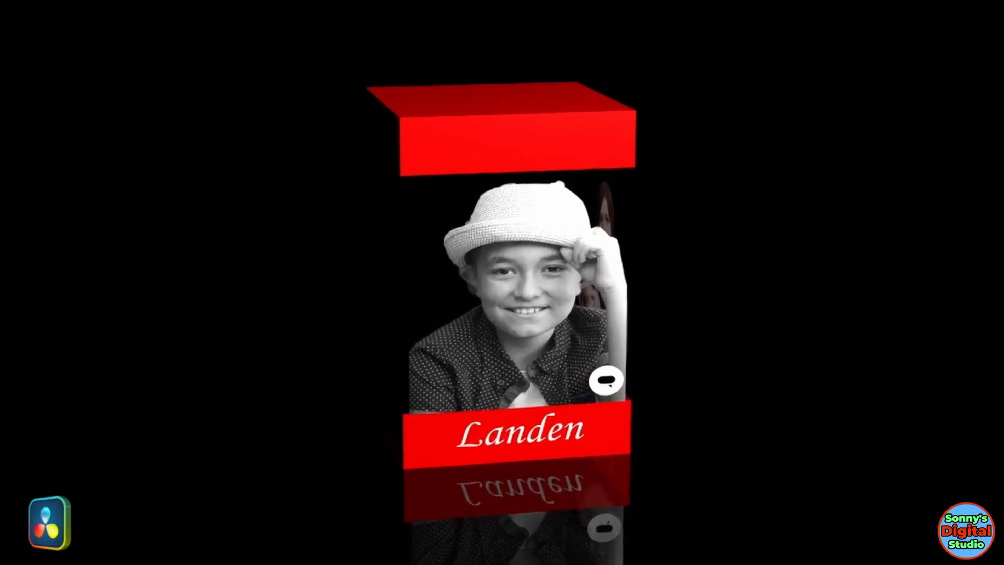